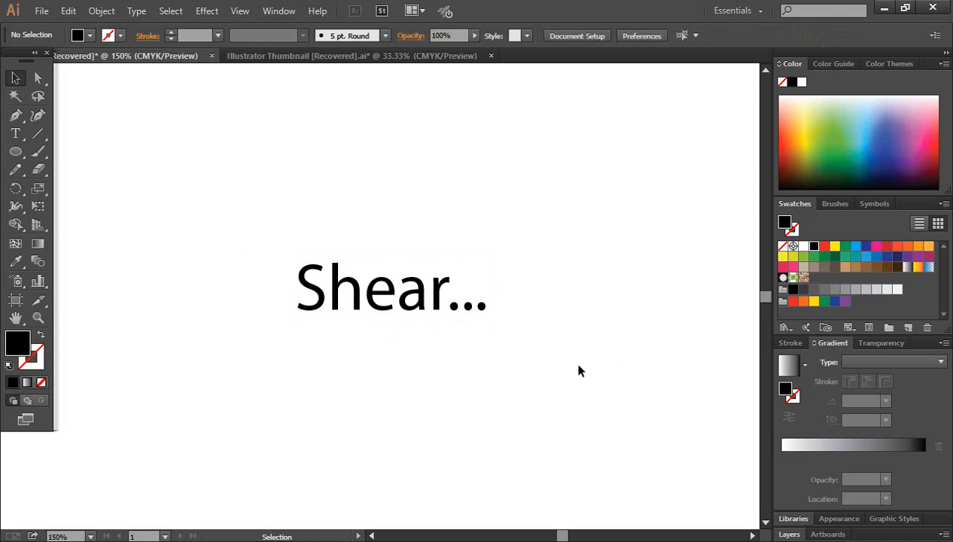
# Delete the "Shear..." text and draw a solid black circle in its place with the Ellipse tool
pyautogui.moveTo(225, 197); pyautogui.dragTo(547, 389)
pyautogui.press('Delete')
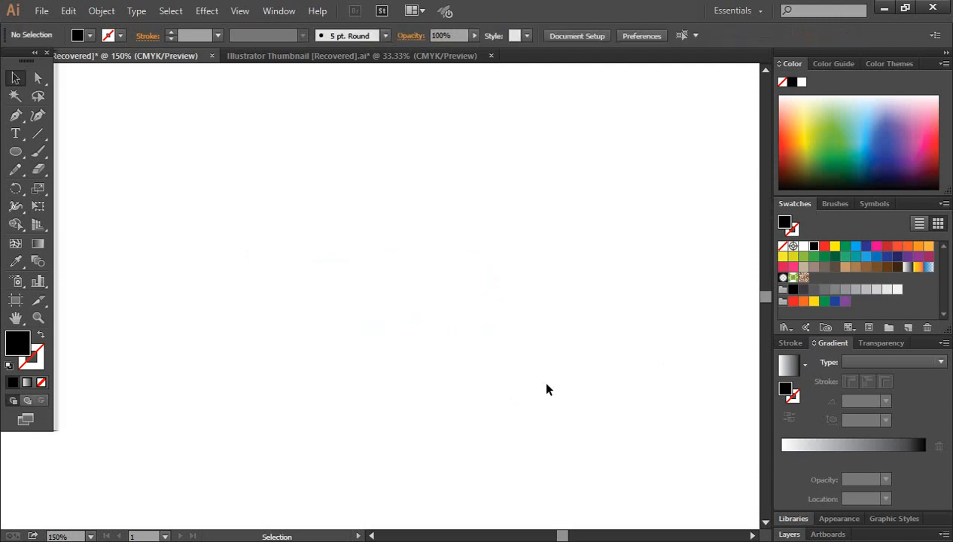
pyautogui.moveTo(15, 152); pyautogui.dragTo(82, 187)
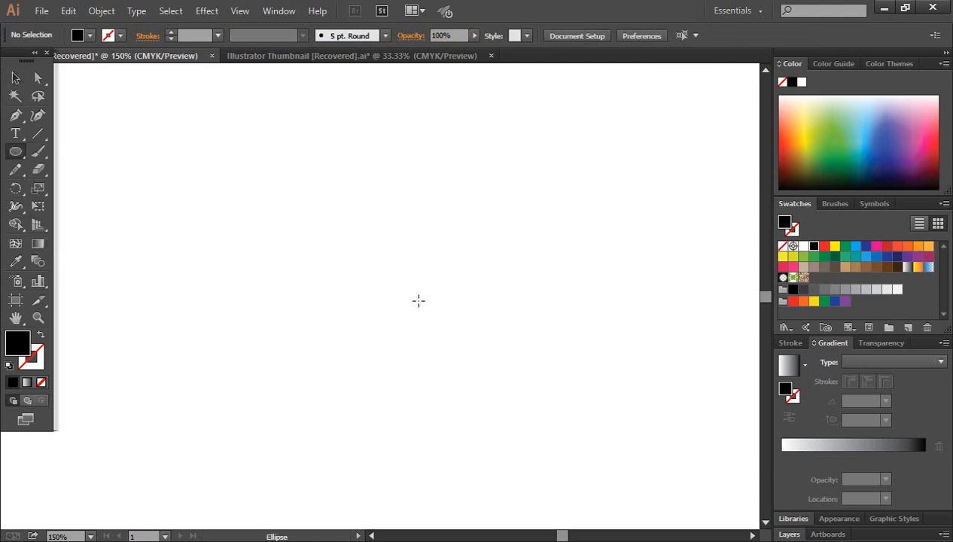
pyautogui.moveTo(401, 304); pyautogui.dragTo(486, 396)
pyautogui.press('v')
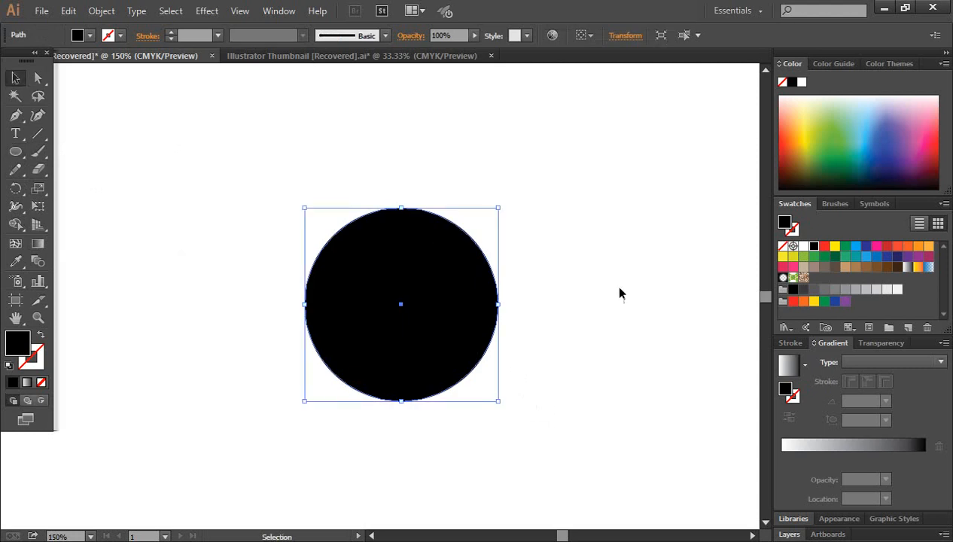
# Move the black circle up and slightly to the left on the artboard, leaving it selected
pyautogui.click(612, 284)
pyautogui.moveTo(418, 322); pyautogui.dragTo(400, 270)
pyautogui.click(506, 298)
pyautogui.click(590, 224)
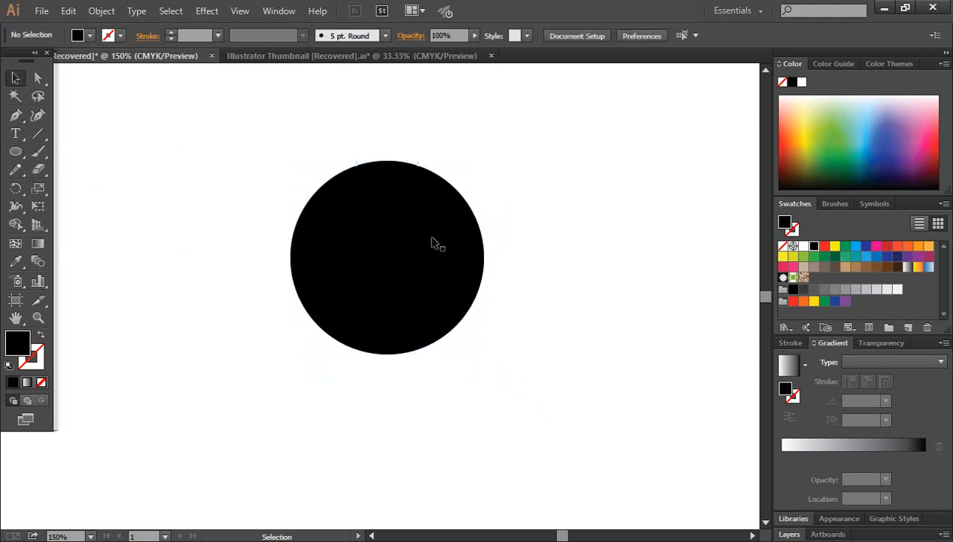
pyautogui.moveTo(411, 232); pyautogui.dragTo(402, 232)
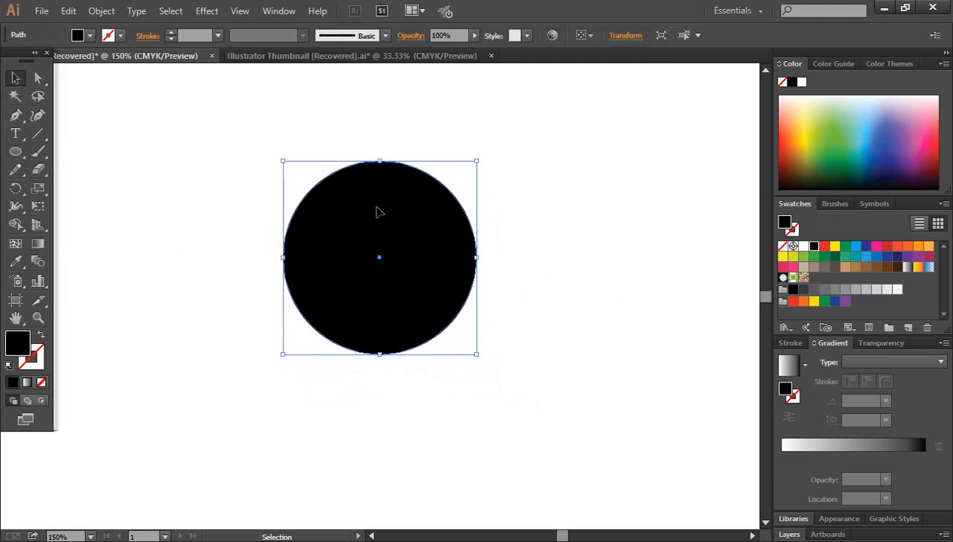
# Preview a Shear transform on the circle with a 15° shear angle along the horizontal axis
pyautogui.rightClick(377, 214)
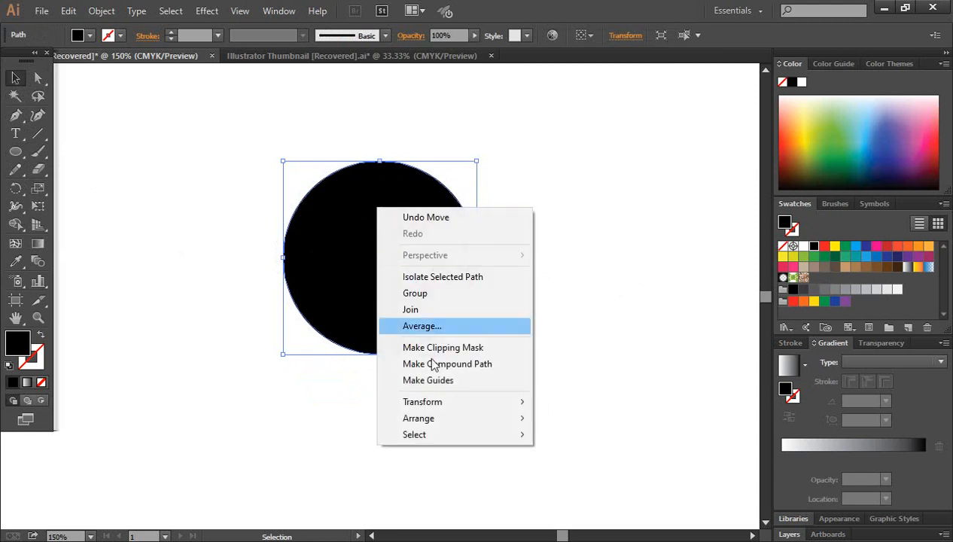
pyautogui.moveTo(463, 409)
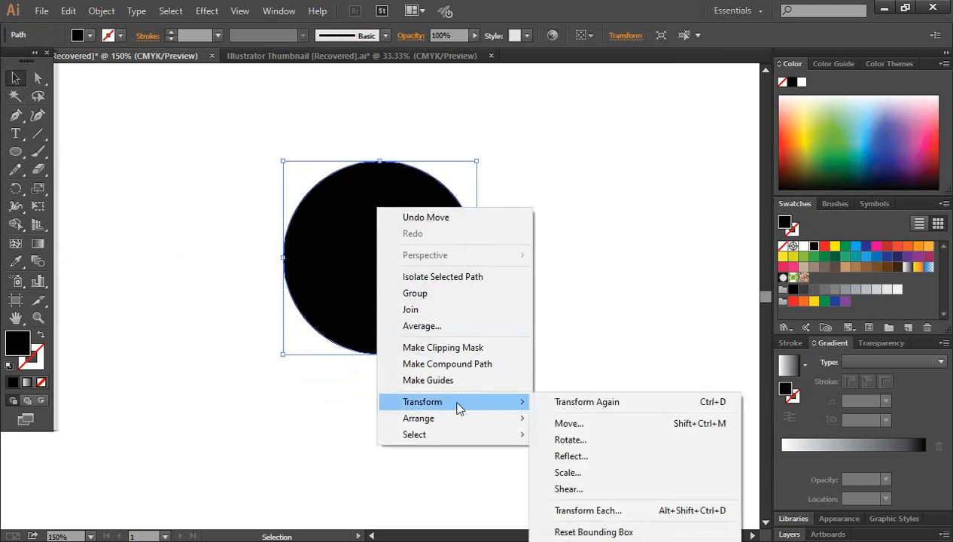
pyautogui.click(568, 490)
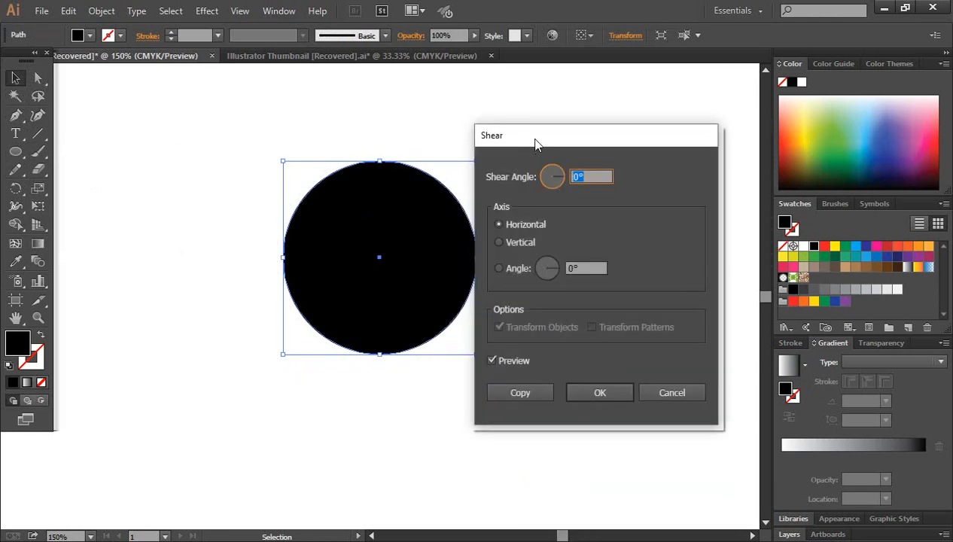
pyautogui.moveTo(536, 144); pyautogui.dragTo(561, 148)
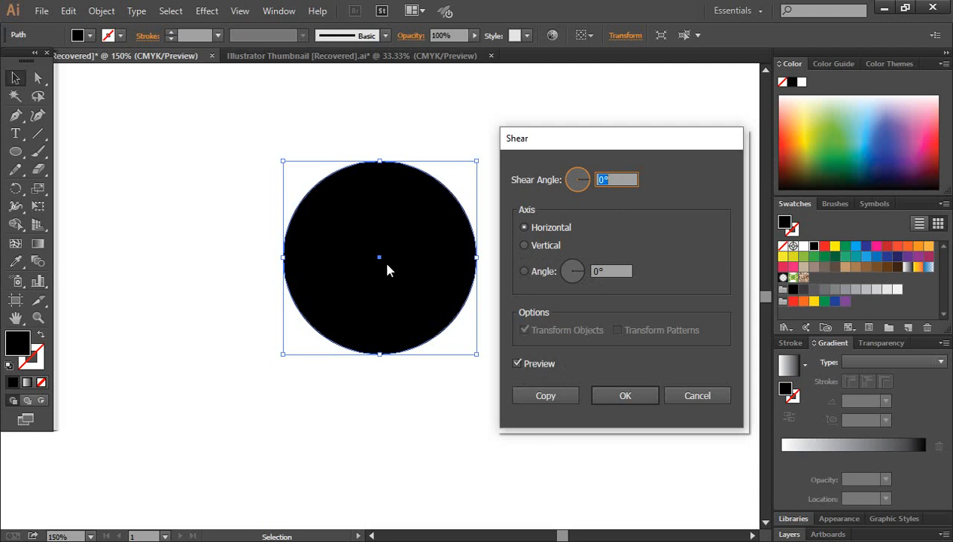
pyautogui.click(518, 364)
pyautogui.click(512, 367)
pyautogui.click(622, 179)
pyautogui.doubleClick(622, 179)
pyautogui.write('15')
pyautogui.click(517, 365)
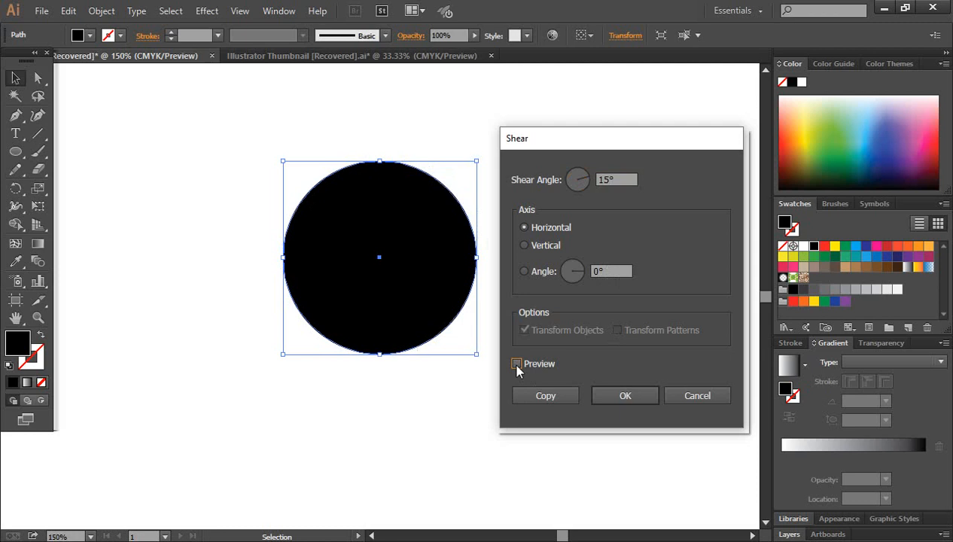
pyautogui.click(517, 365)
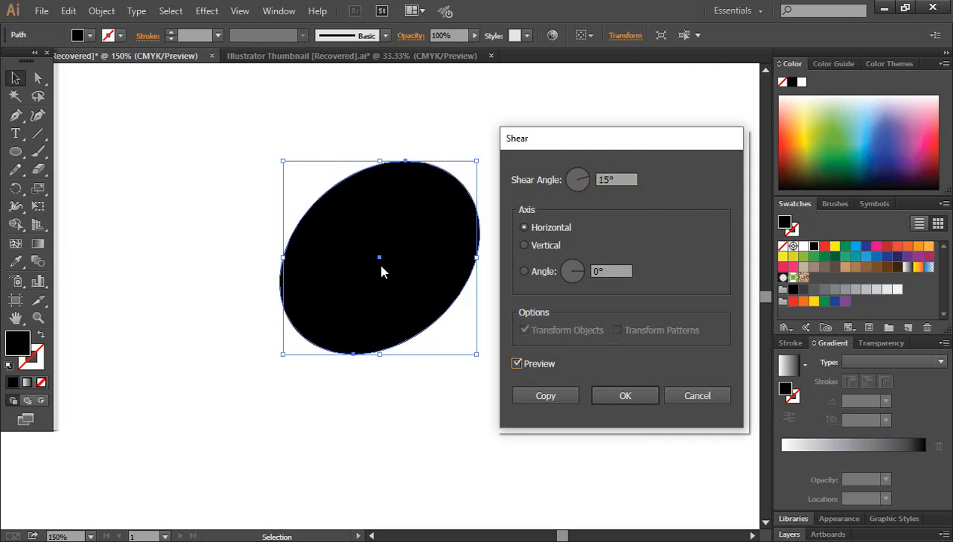
# Set the circle's shear angle to 30° and refresh the preview
pyautogui.moveTo(621, 179); pyautogui.dragTo(568, 181)
pyautogui.write('30')
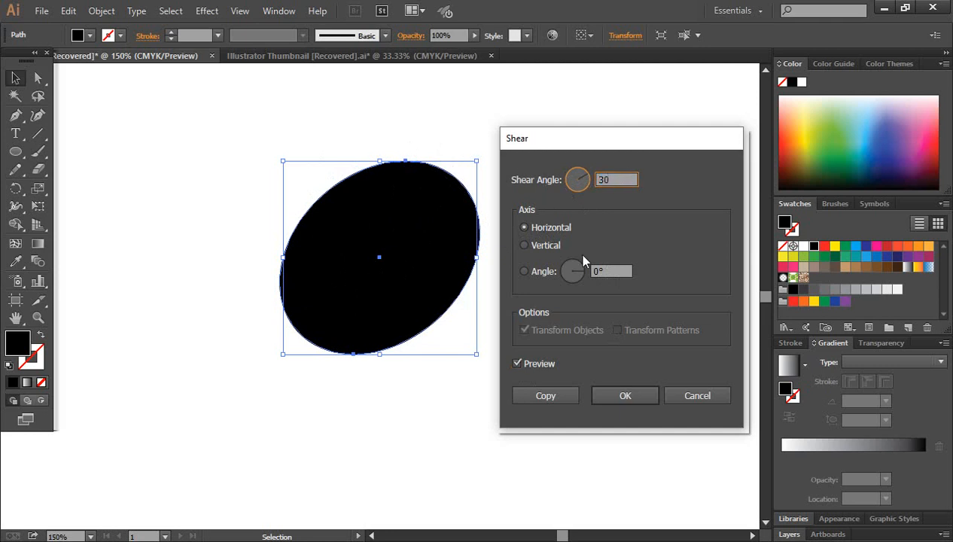
pyautogui.press('Tab')
pyautogui.click(517, 363)
pyautogui.click(517, 364)
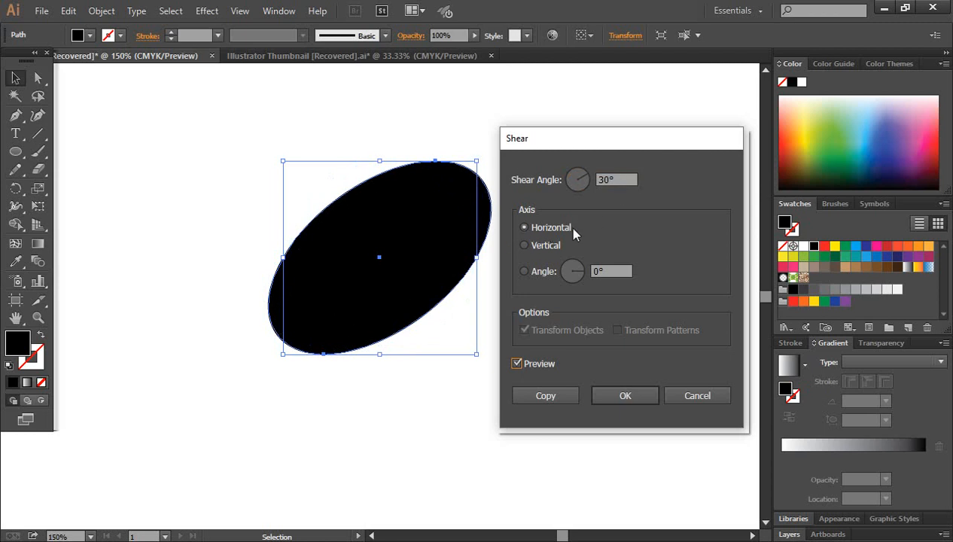
# Compare the 30° shear of the circle along the vertical and horizontal axes, and cancel the transform
pyautogui.click(525, 246)
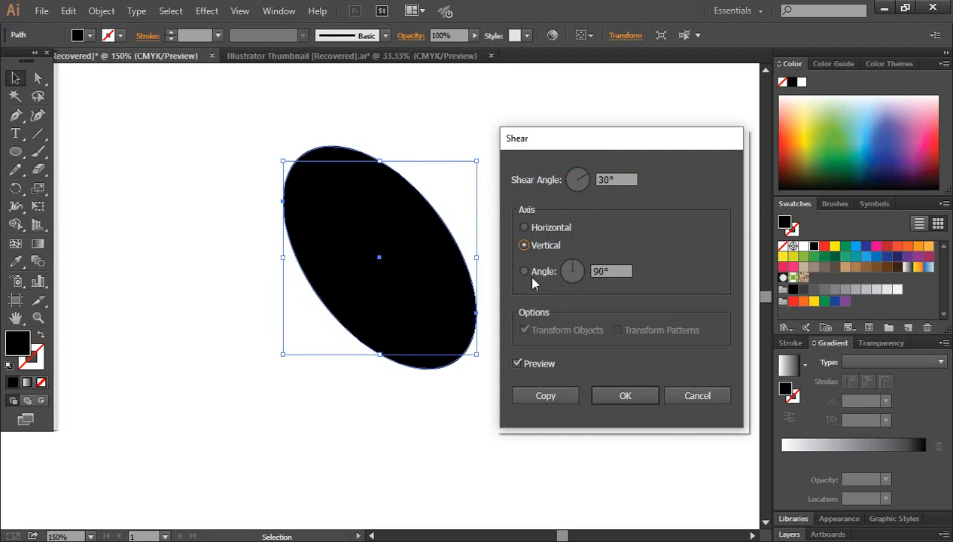
pyautogui.click(615, 270)
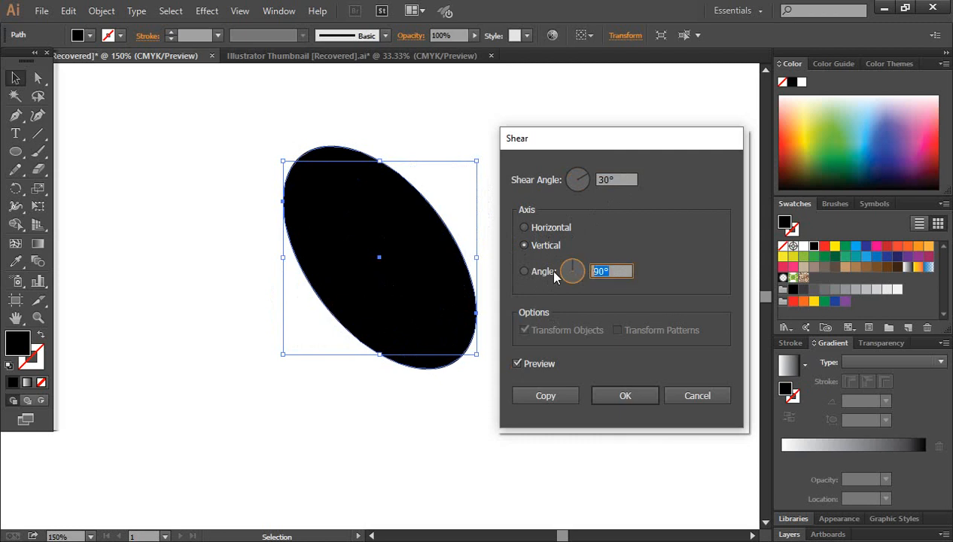
pyautogui.click(525, 229)
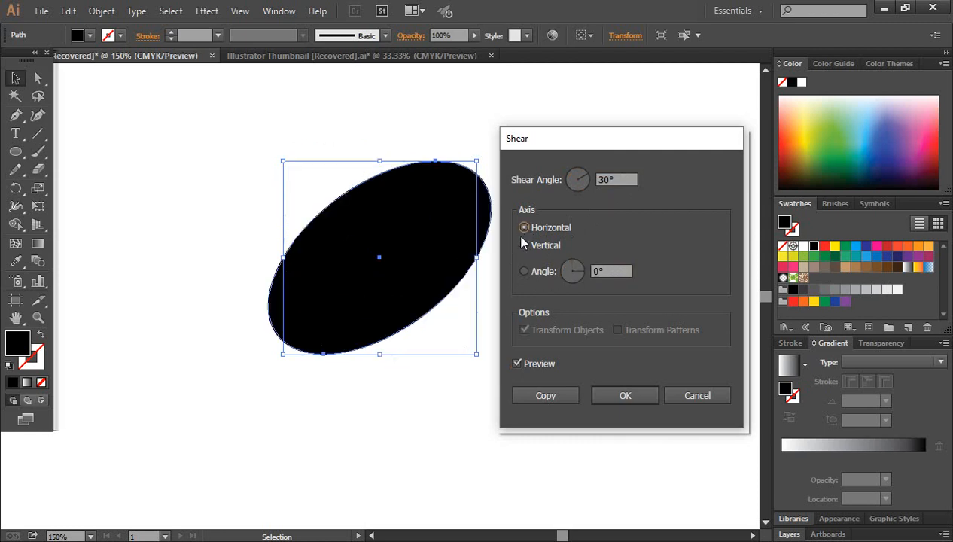
pyautogui.click(614, 272)
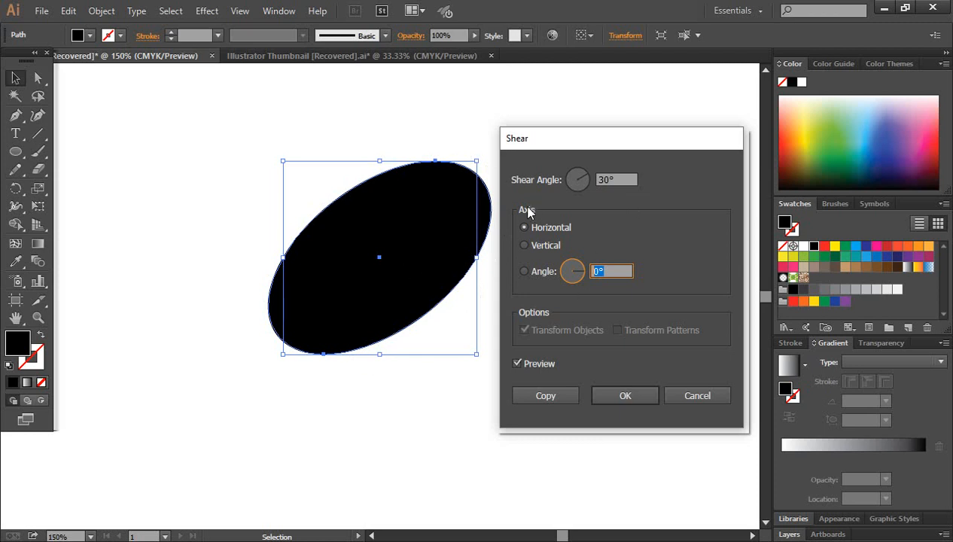
pyautogui.click(697, 399)
# Duplicate the circle in place, shrink the copy and offset it to protrude past the original's right edge
pyautogui.click(621, 358)
pyautogui.click(360, 297)
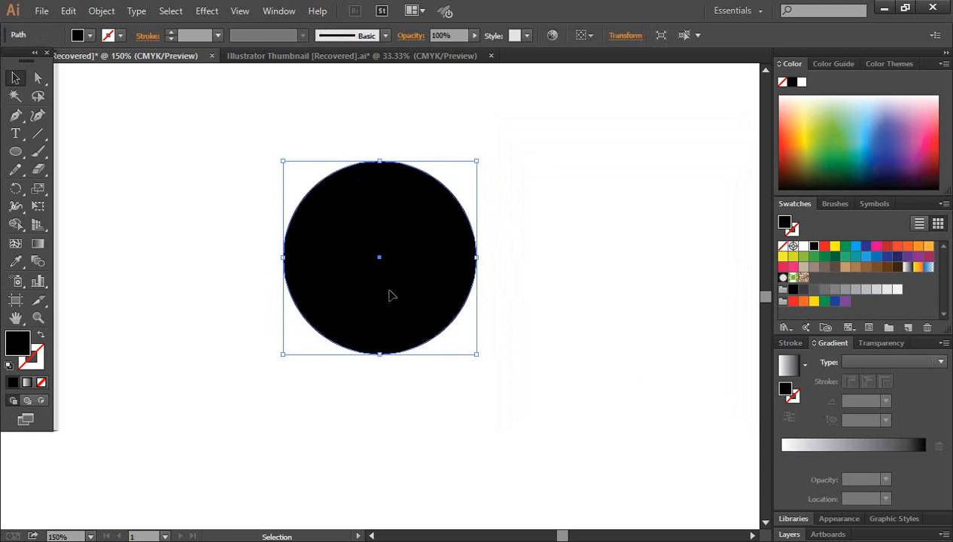
pyautogui.press('ctrl')
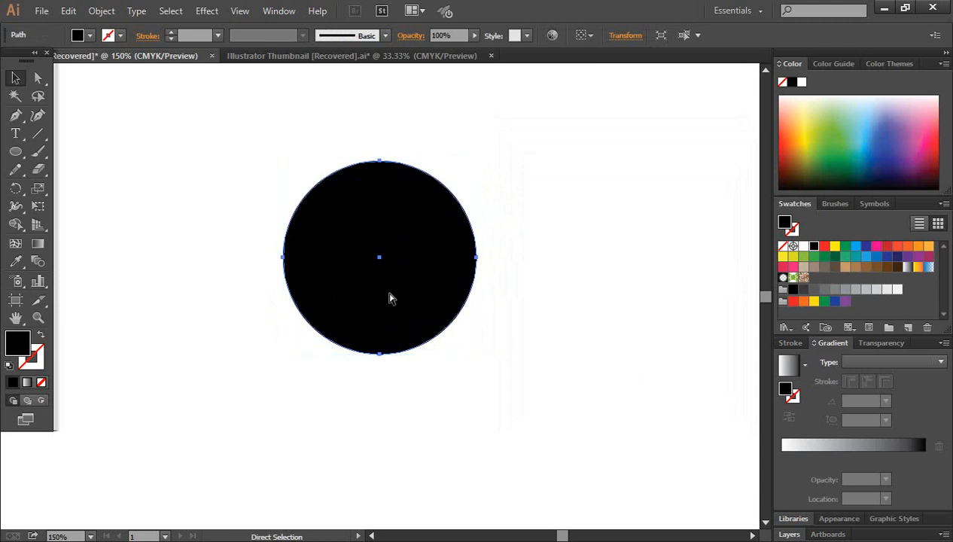
pyautogui.moveTo(477, 354); pyautogui.dragTo(458, 335)
pyautogui.moveTo(410, 291); pyautogui.dragTo(432, 296)
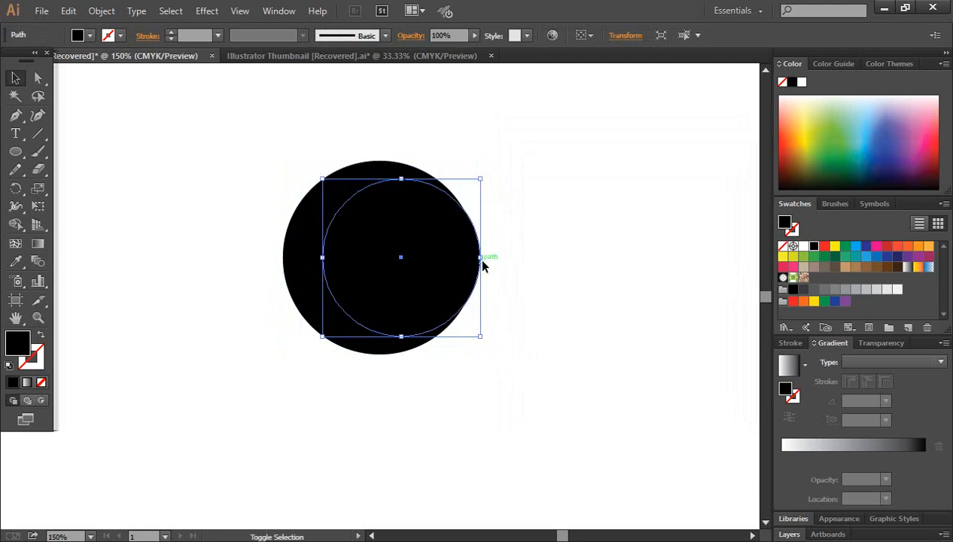
pyautogui.moveTo(482, 257); pyautogui.dragTo(491, 261)
# Cut the smaller circle's area out of both circles with the Shape Builder tool, keeping only the crescent on the left
pyautogui.moveTo(551, 396); pyautogui.dragTo(243, 149)
pyautogui.click(15, 223)
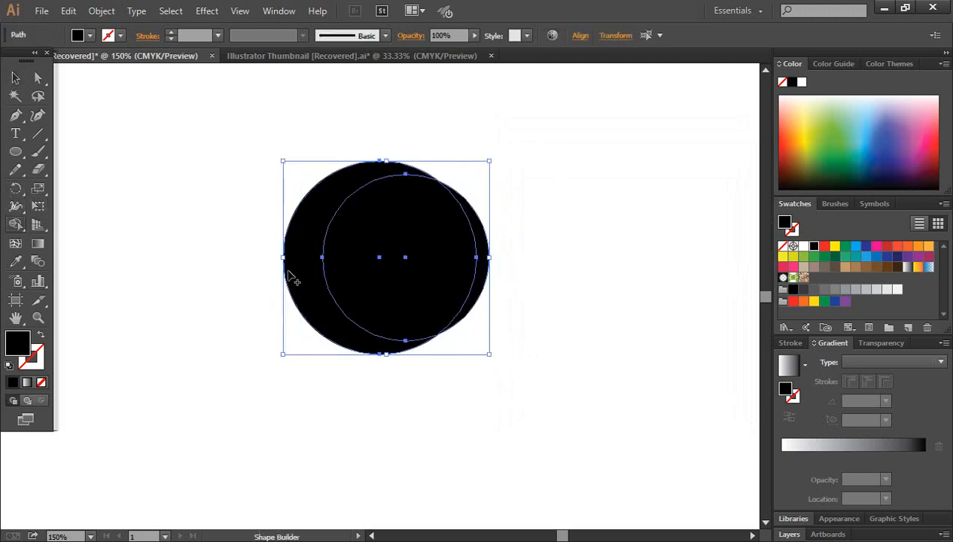
pyautogui.moveTo(524, 276); pyautogui.dragTo(486, 240)
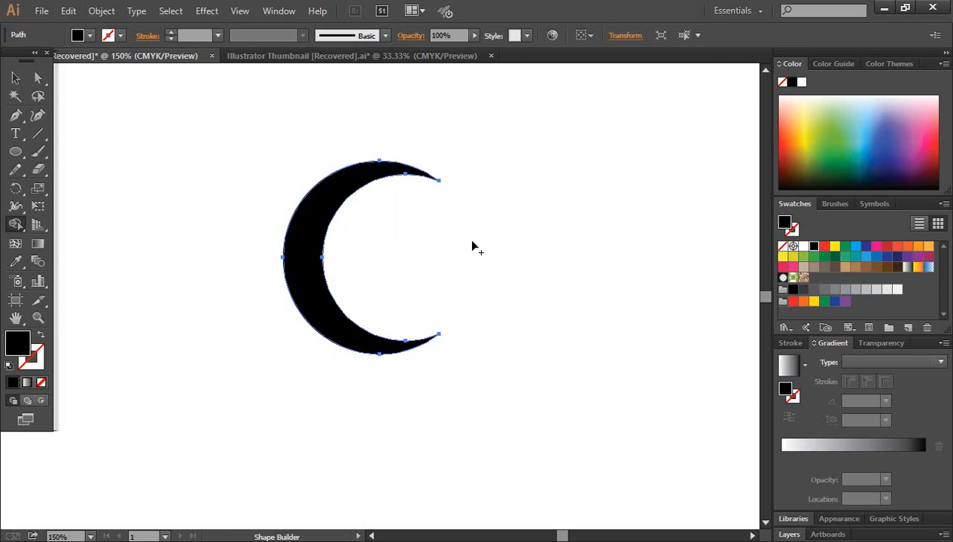
pyautogui.click(15, 78)
pyautogui.click(315, 190)
pyautogui.click(591, 243)
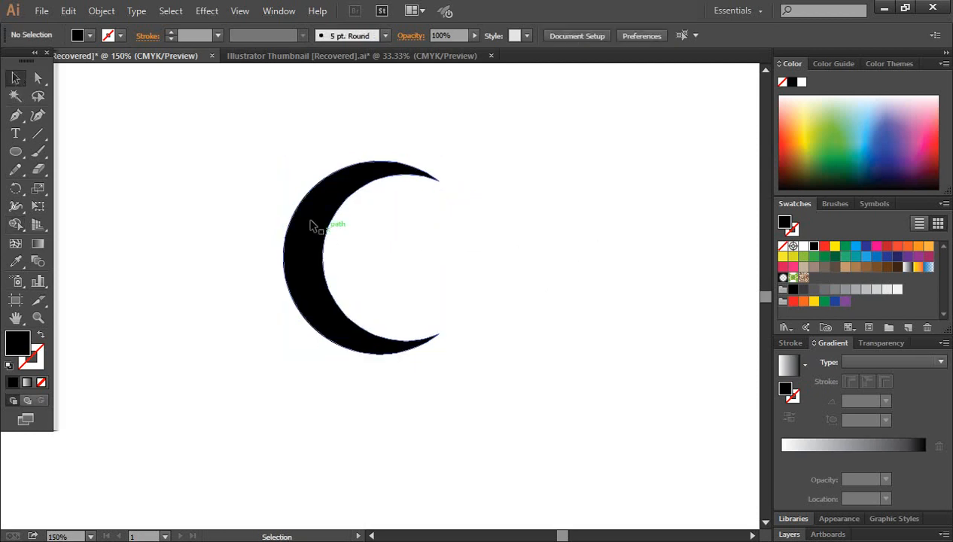
# Shear the crescent by 15° along the horizontal axis and apply the transform
pyautogui.click(309, 226)
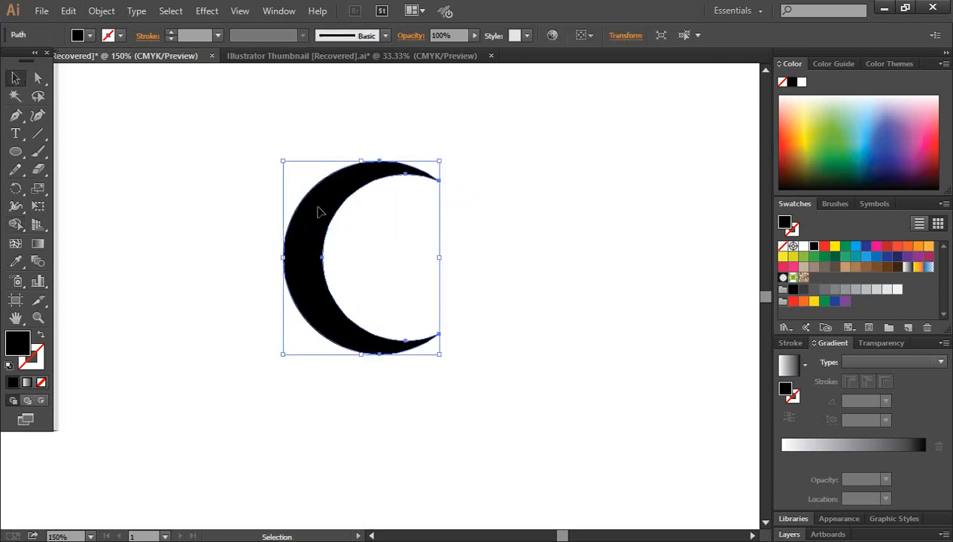
pyautogui.rightClick(318, 213)
pyautogui.moveTo(390, 409)
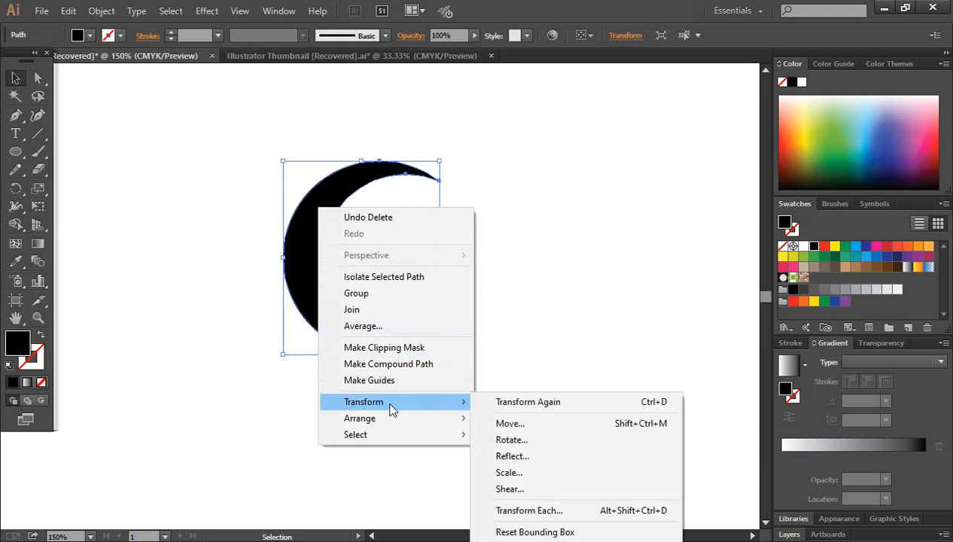
pyautogui.click(518, 490)
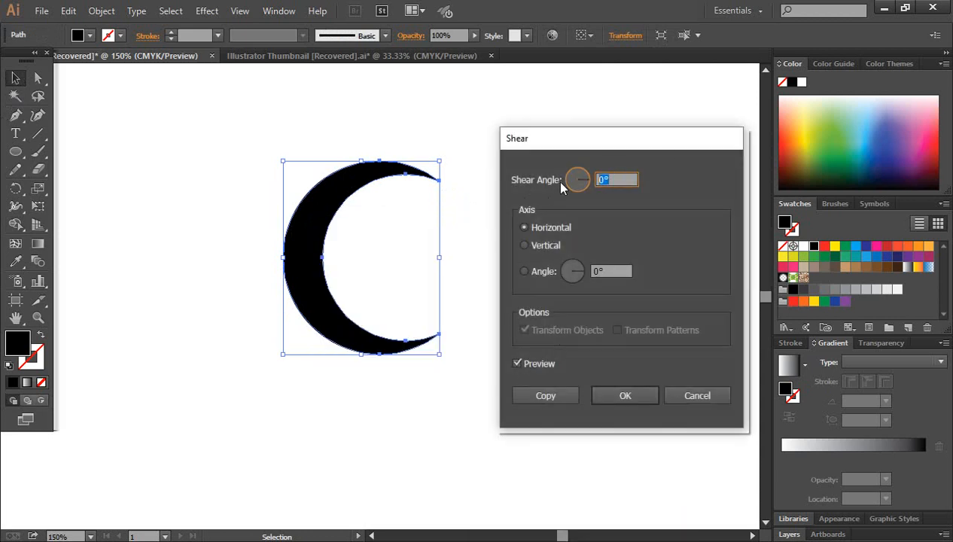
pyautogui.click(603, 180)
pyautogui.doubleClick(603, 180)
pyautogui.write('15')
pyautogui.click(516, 365)
pyautogui.click(516, 365)
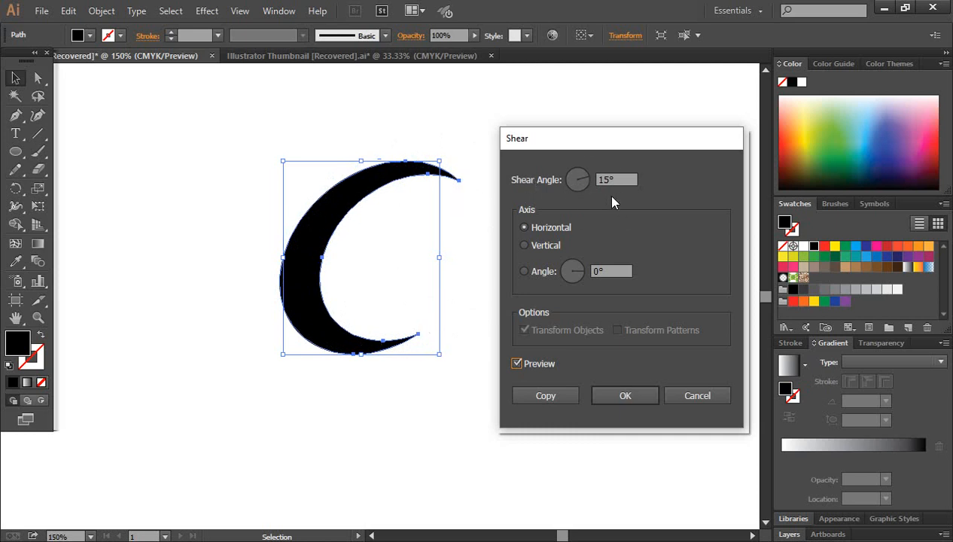
pyautogui.click(603, 394)
pyautogui.click(548, 309)
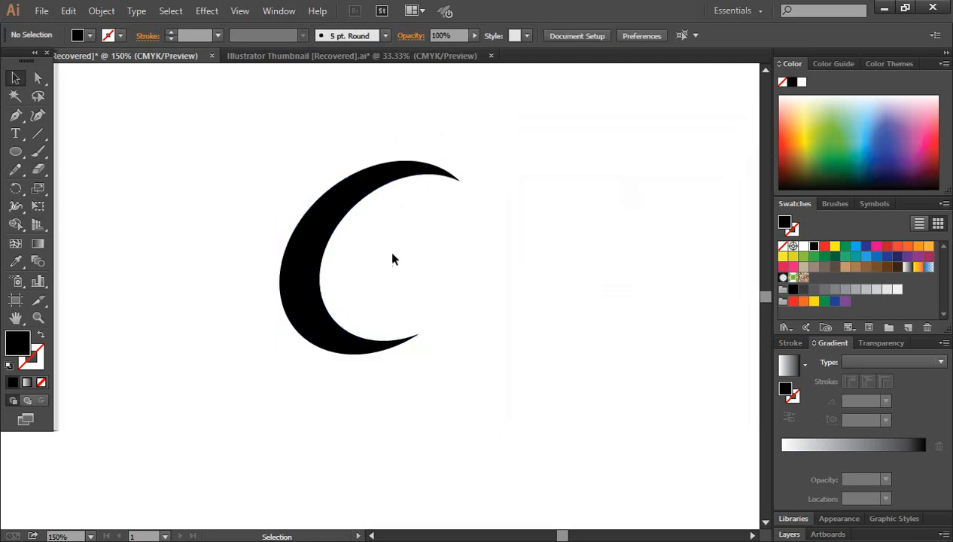
# Create a mirrored copy of the sheared crescent with Reflect across the vertical axis
pyautogui.click(328, 226)
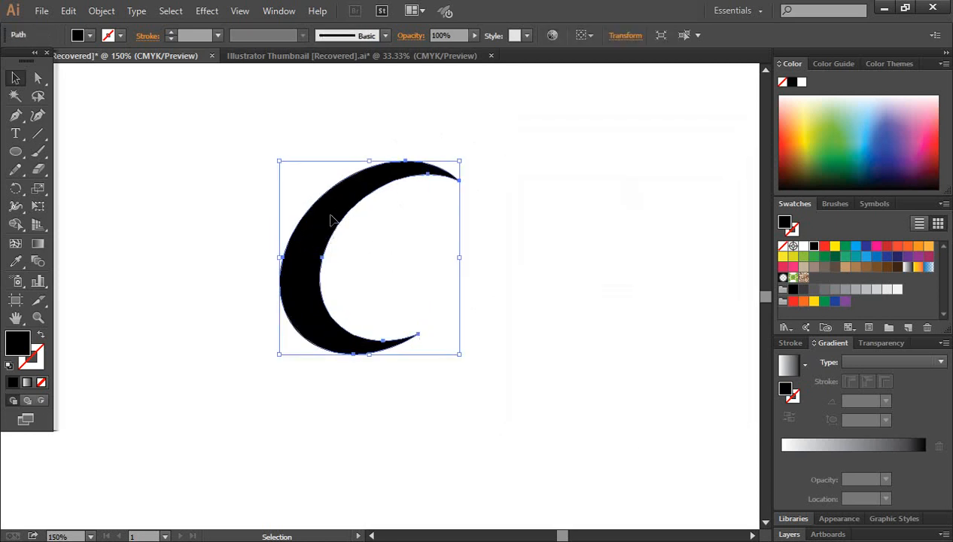
pyautogui.rightClick(332, 217)
pyautogui.moveTo(452, 412)
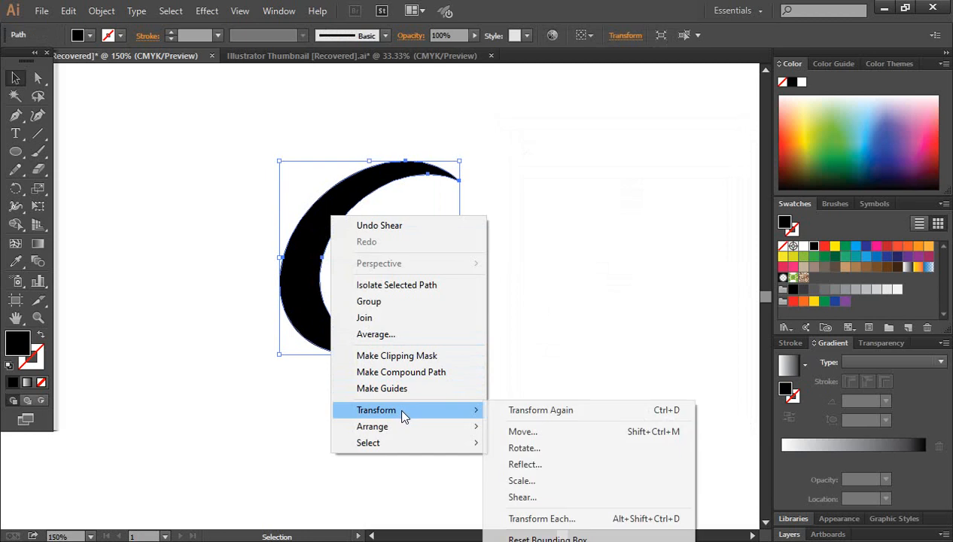
pyautogui.click(543, 465)
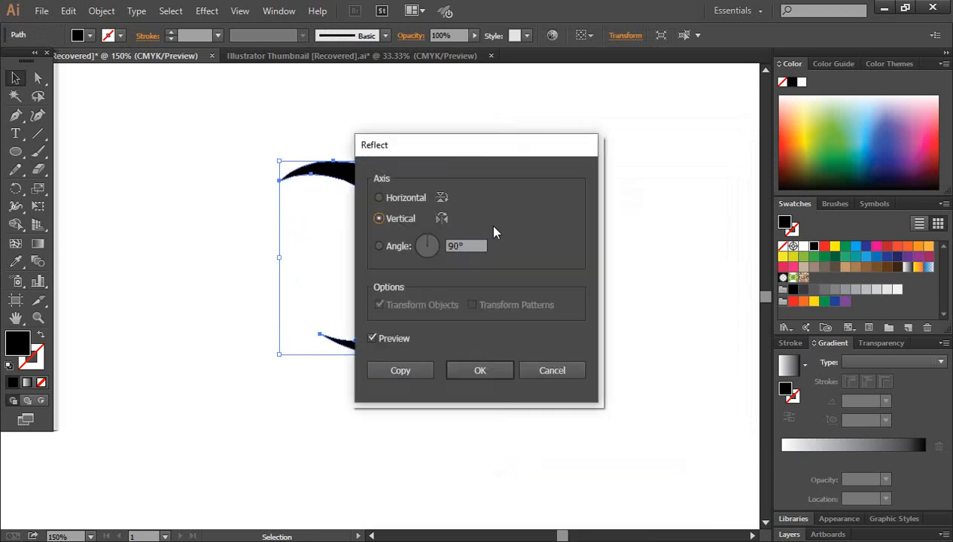
pyautogui.moveTo(489, 157); pyautogui.dragTo(649, 183)
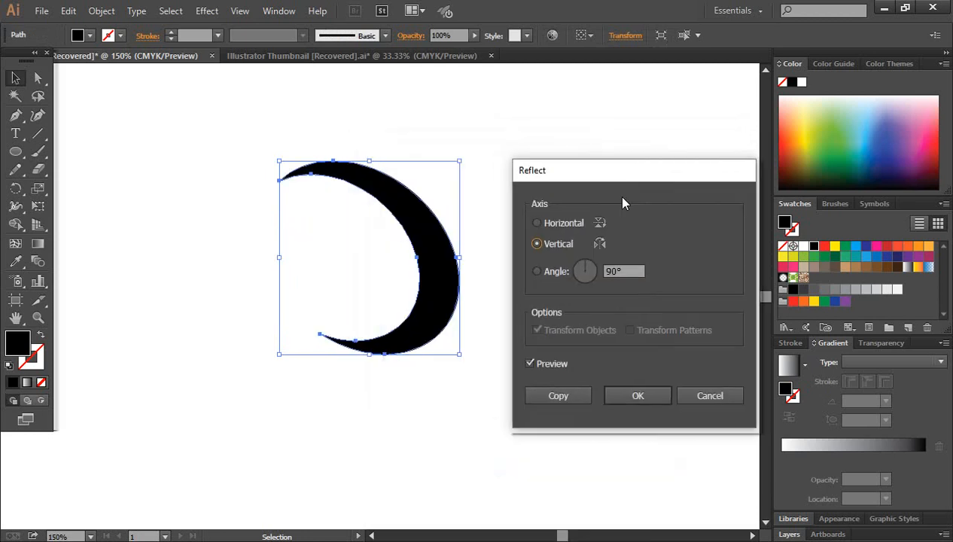
pyautogui.click(564, 393)
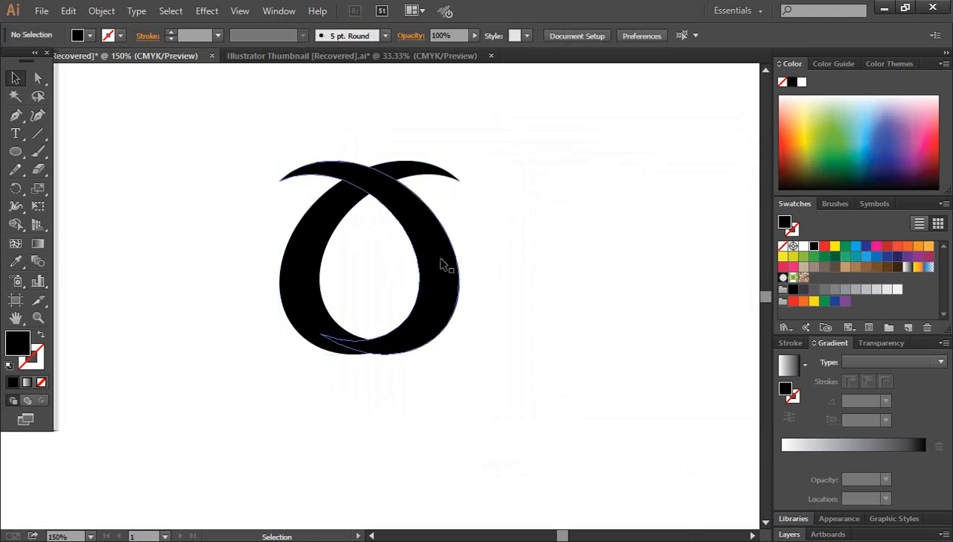
# Move the mirrored crescent right and slightly down to nest its upper tip inside the original, and select both crescents
pyautogui.moveTo(434, 256)
pyautogui.mouseDown()
pyautogui.moveTo(456, 236)
pyautogui.moveTo(517, 277)
pyautogui.moveTo(541, 274)
pyautogui.moveTo(535, 284)
pyautogui.mouseUp()
pyautogui.click(674, 285)
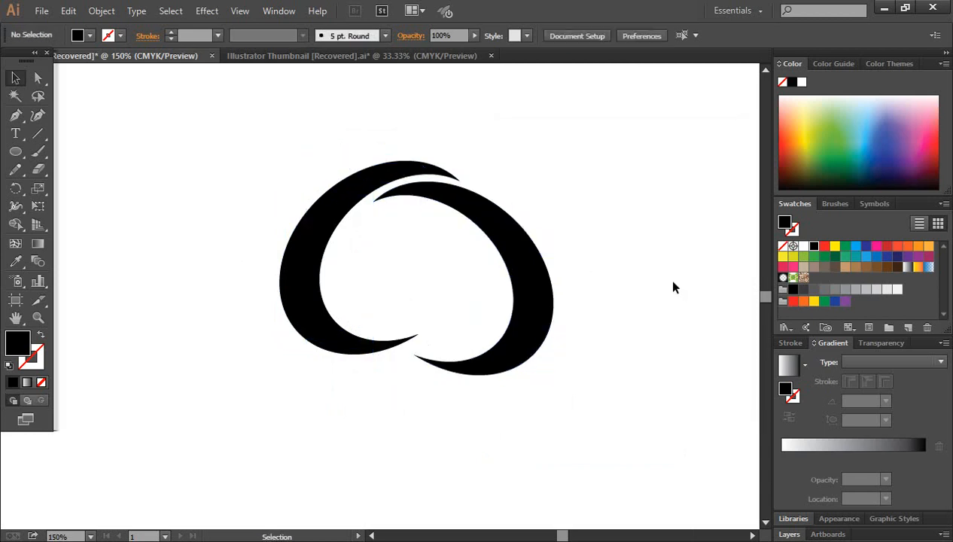
pyautogui.moveTo(349, 259); pyautogui.dragTo(566, 404)
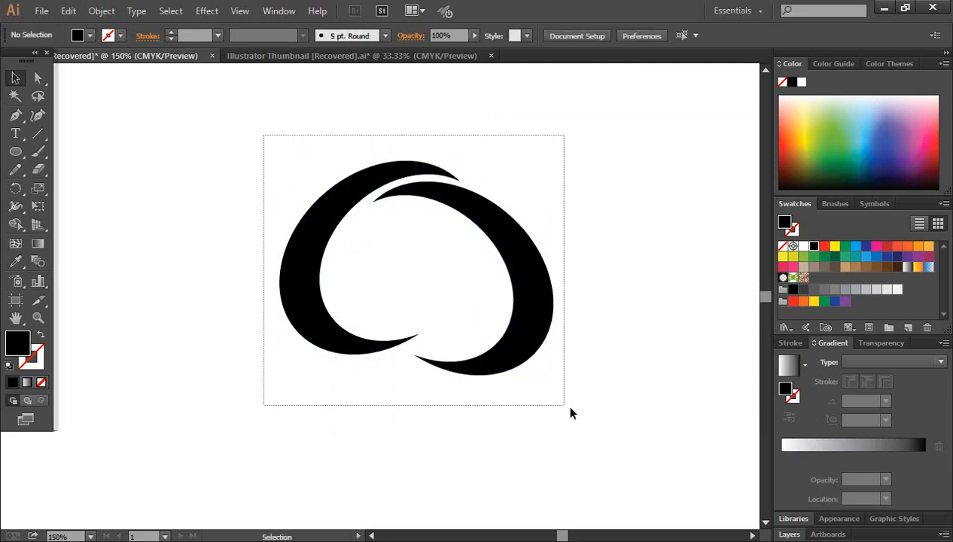
# Pull the right crescent away from the left one and nest its upper tip back inside the left crescent
pyautogui.click(632, 348)
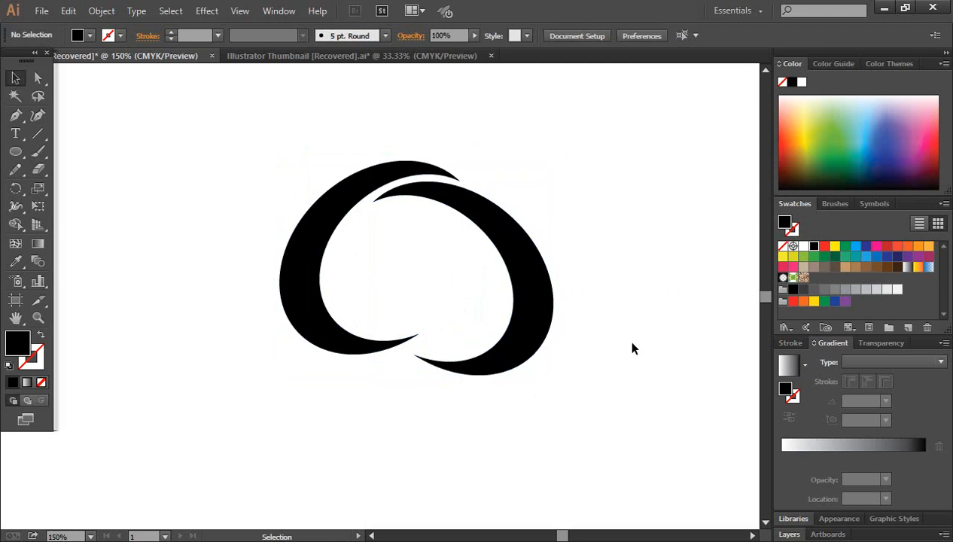
pyautogui.moveTo(512, 259)
pyautogui.mouseDown()
pyautogui.moveTo(585, 286)
pyautogui.moveTo(740, 286)
pyautogui.mouseUp()
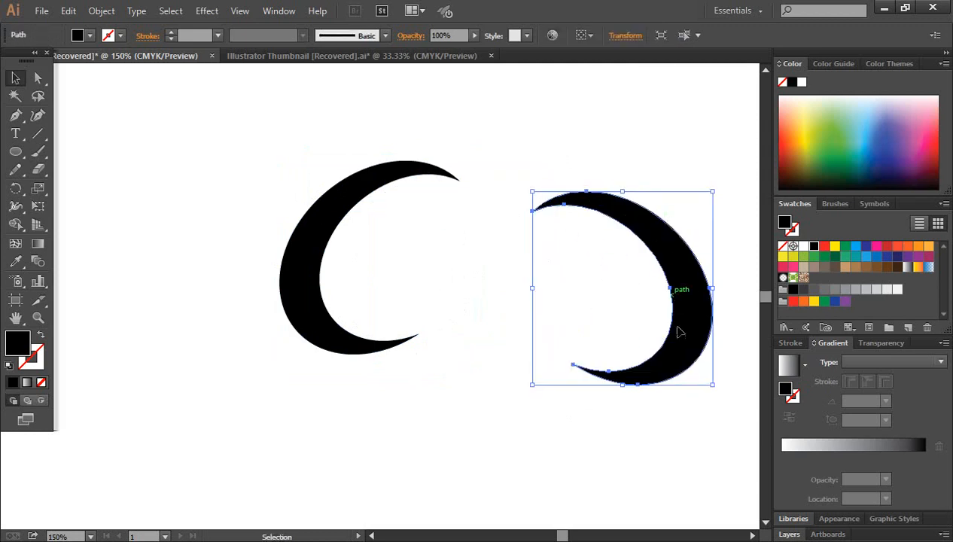
pyautogui.moveTo(661, 334); pyautogui.dragTo(620, 333)
pyautogui.click(562, 449)
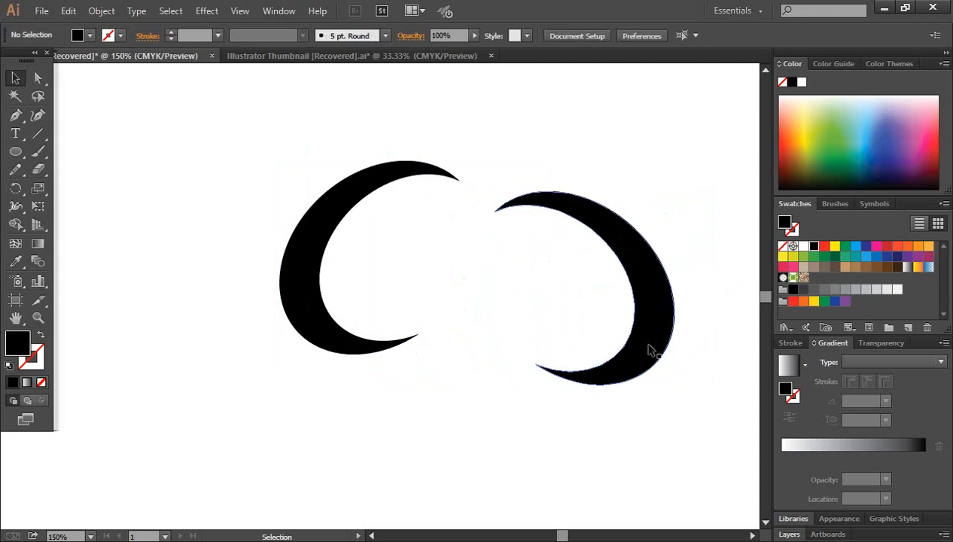
pyautogui.moveTo(649, 347)
pyautogui.mouseDown()
pyautogui.moveTo(585, 351)
pyautogui.moveTo(527, 334)
pyautogui.mouseUp()
pyautogui.click(633, 321)
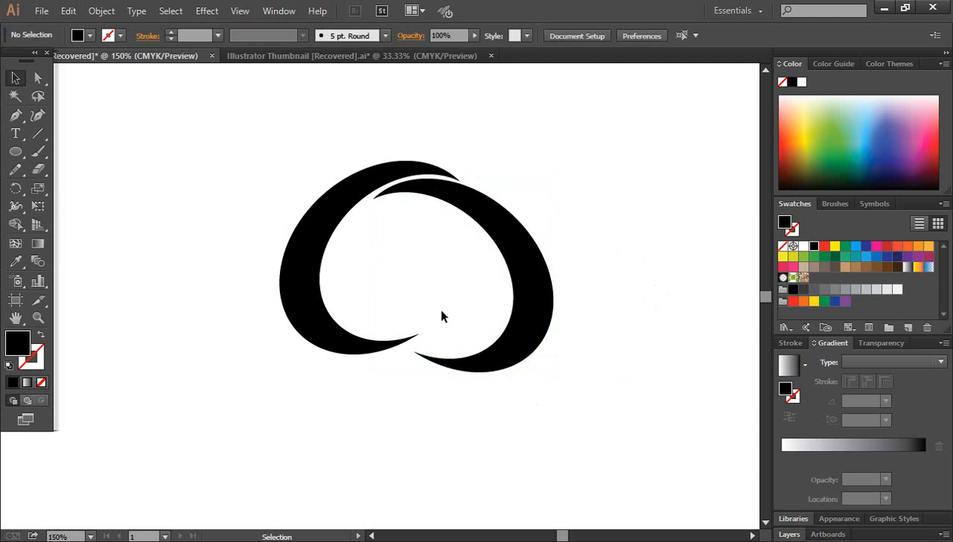
# Delete both crescents and draw a small black, nearly square rectangle in their place
pyautogui.moveTo(259, 154); pyautogui.dragTo(615, 287)
pyautogui.press('Delete')
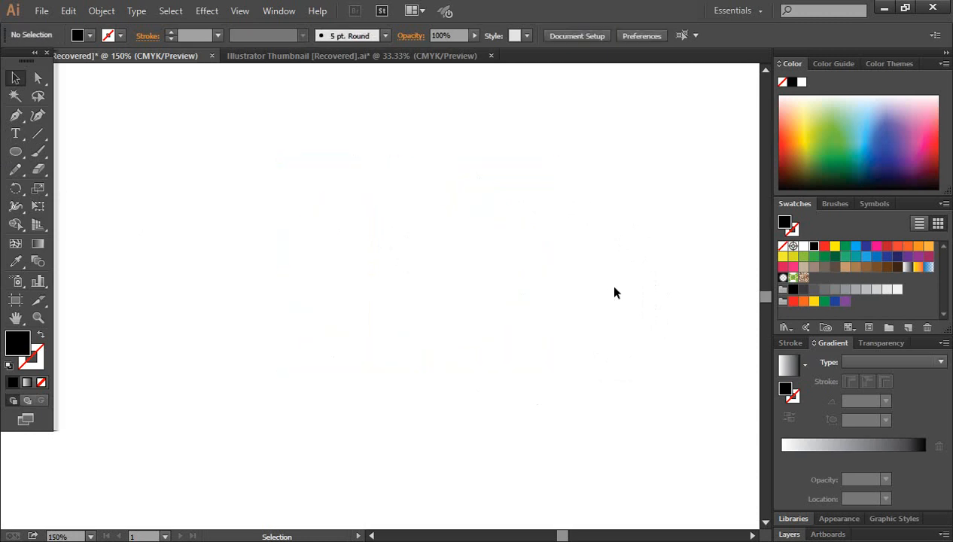
pyautogui.moveTo(15, 152); pyautogui.dragTo(52, 149)
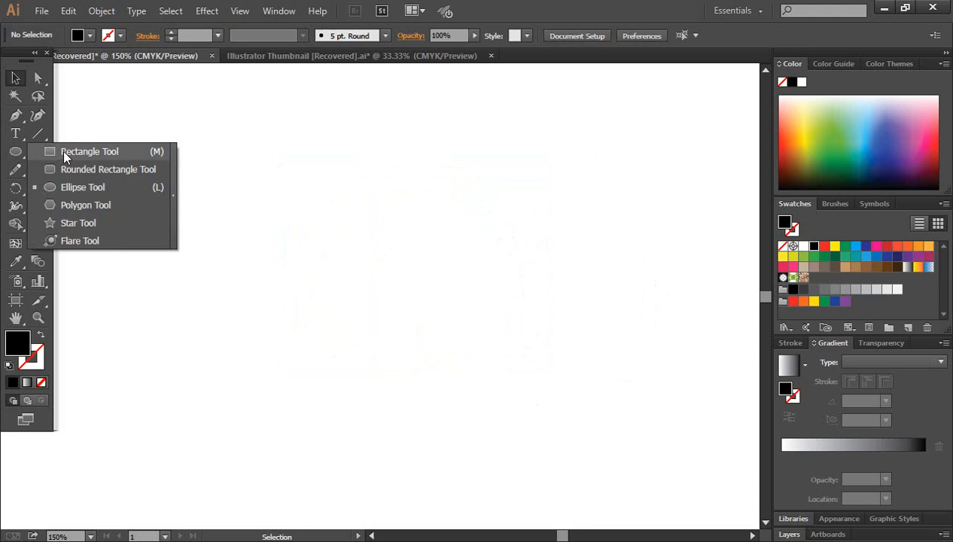
pyautogui.click(63, 152)
pyautogui.moveTo(285, 220); pyautogui.dragTo(370, 306)
pyautogui.press('v')
pyautogui.click(404, 260)
pyautogui.click(358, 243)
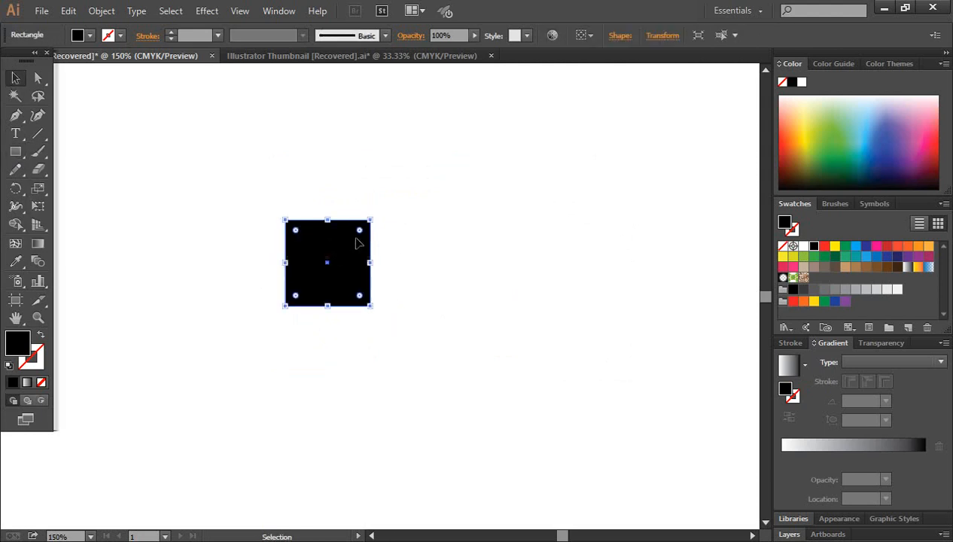
# Preview the rectangle's shear along the vertical axis and apply a 15° shear along the horizontal axis
pyautogui.rightClick(330, 244)
pyautogui.moveTo(397, 444)
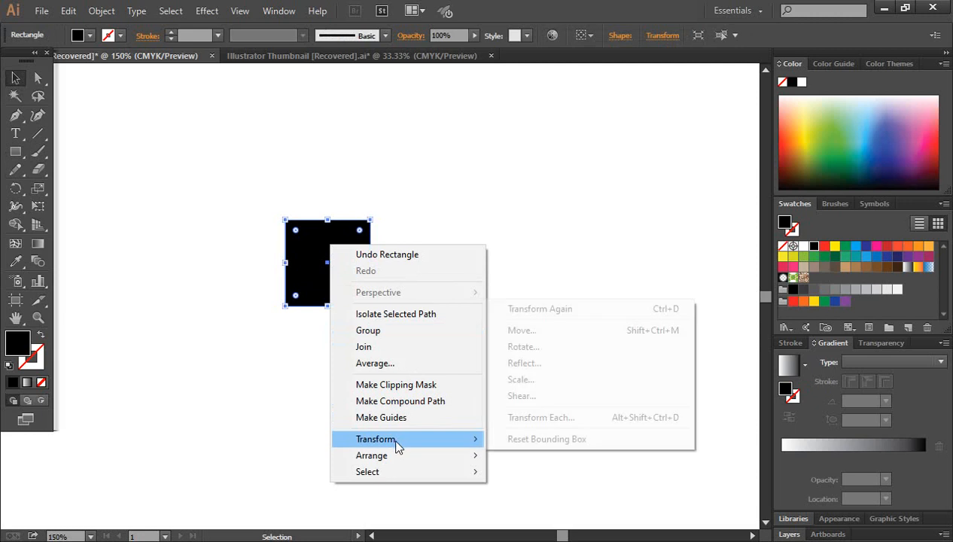
pyautogui.click(535, 399)
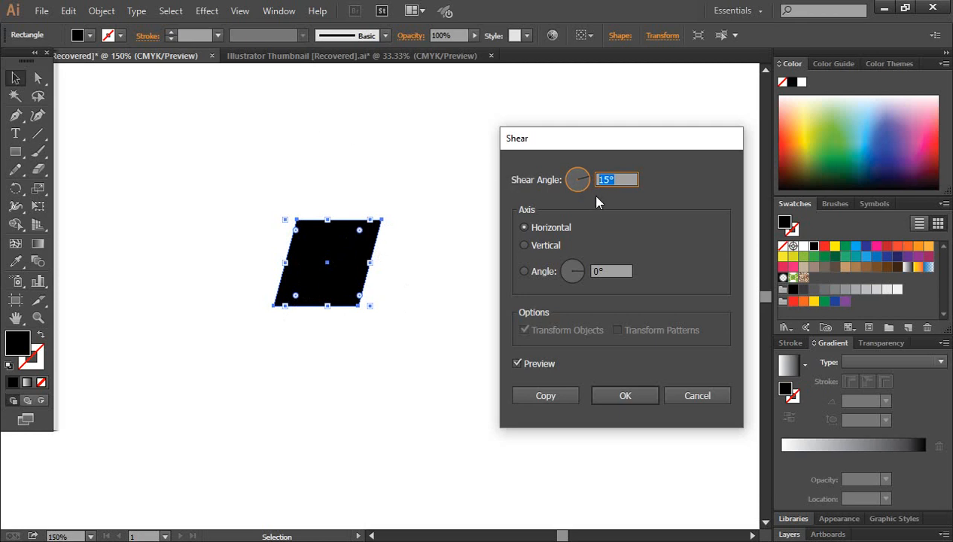
pyautogui.click(525, 246)
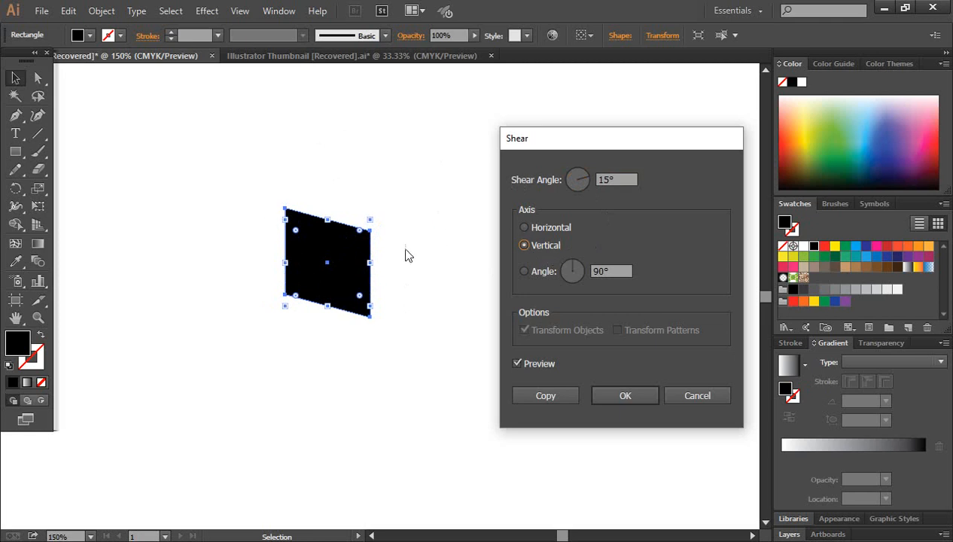
pyautogui.click(529, 227)
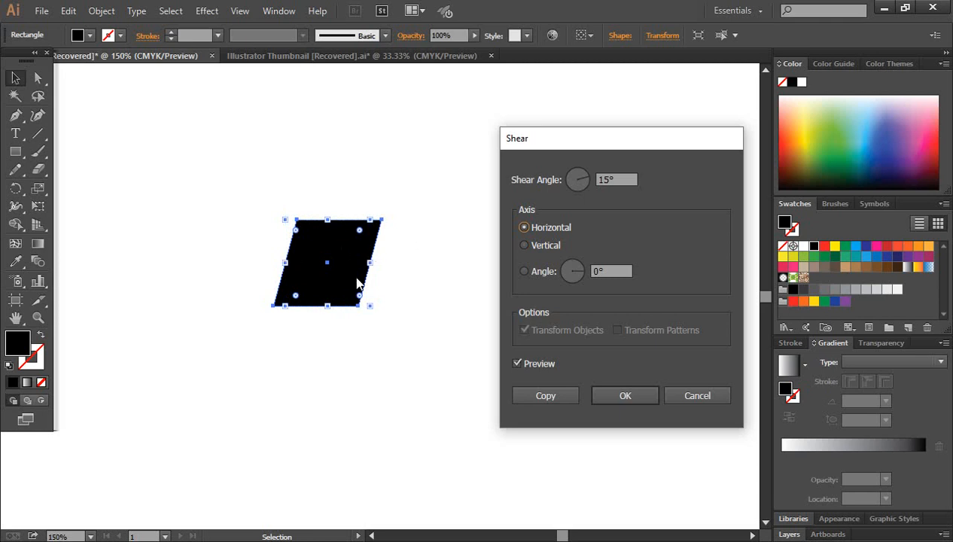
pyautogui.click(624, 396)
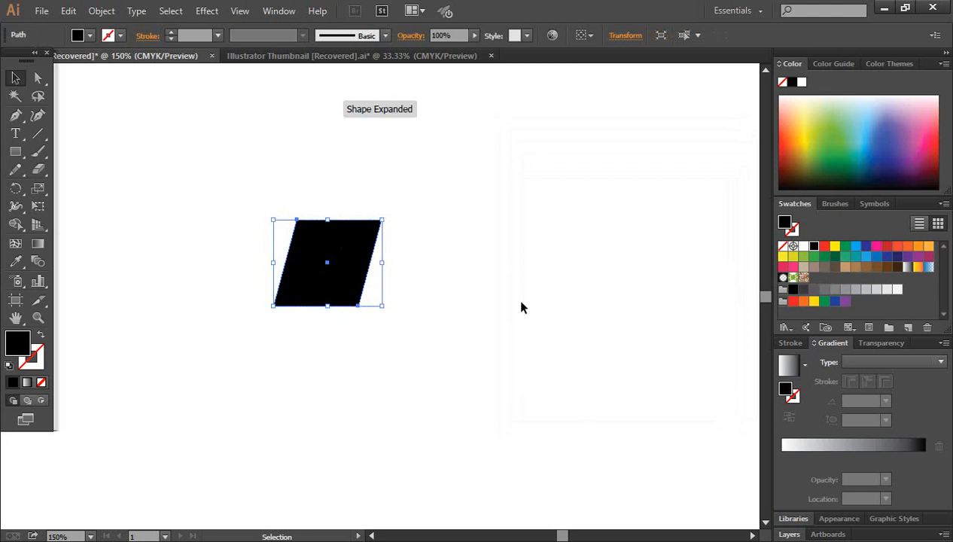
# Shift the sheared rectangle slightly down and delete it from the artboard
pyautogui.click(519, 305)
pyautogui.moveTo(341, 263); pyautogui.dragTo(338, 295)
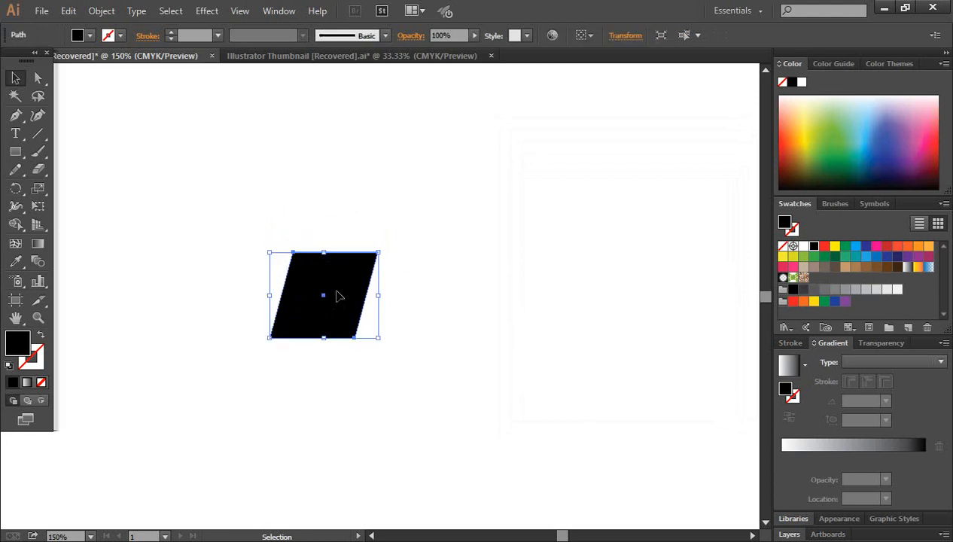
pyautogui.press('Delete')
# Add the text "shere", enlarge it to about 87 pt and place it in the middle of the artboard
pyautogui.click(15, 133)
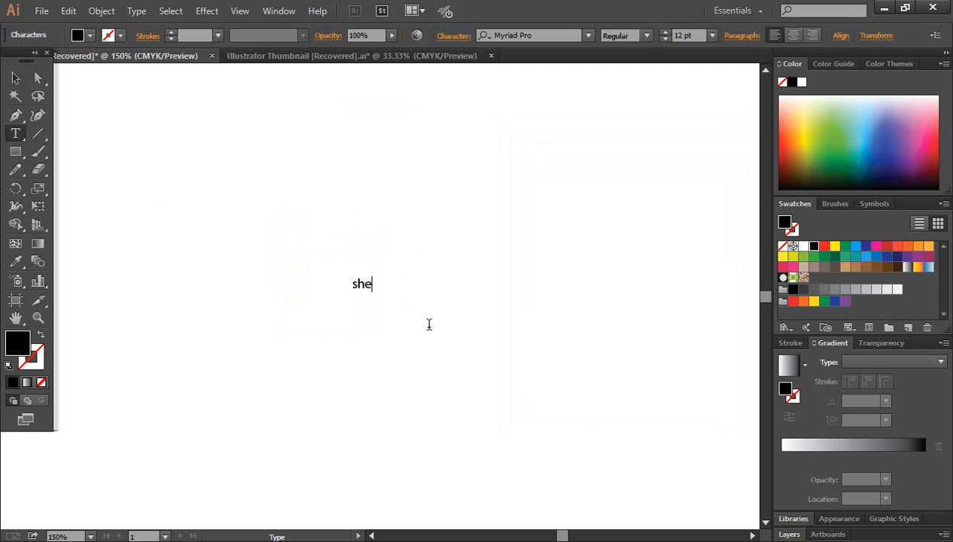
pyautogui.write('e')
pyautogui.click(15, 77)
pyautogui.moveTo(384, 292); pyautogui.dragTo(431, 240)
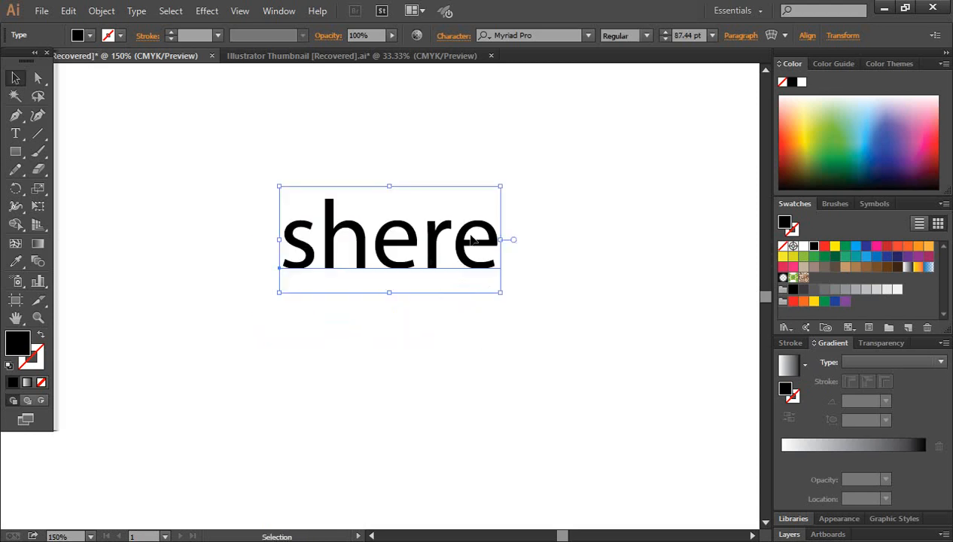
# Preview a 15° shear on the text along the horizontal and vertical axes, comparing it with the unsheared text
pyautogui.rightClick(433, 243)
pyautogui.moveTo(503, 362)
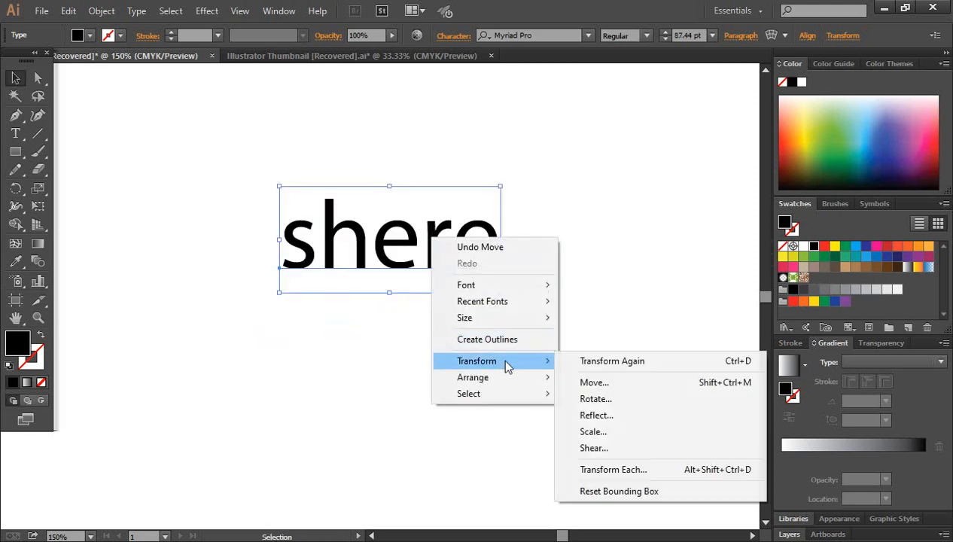
pyautogui.click(616, 449)
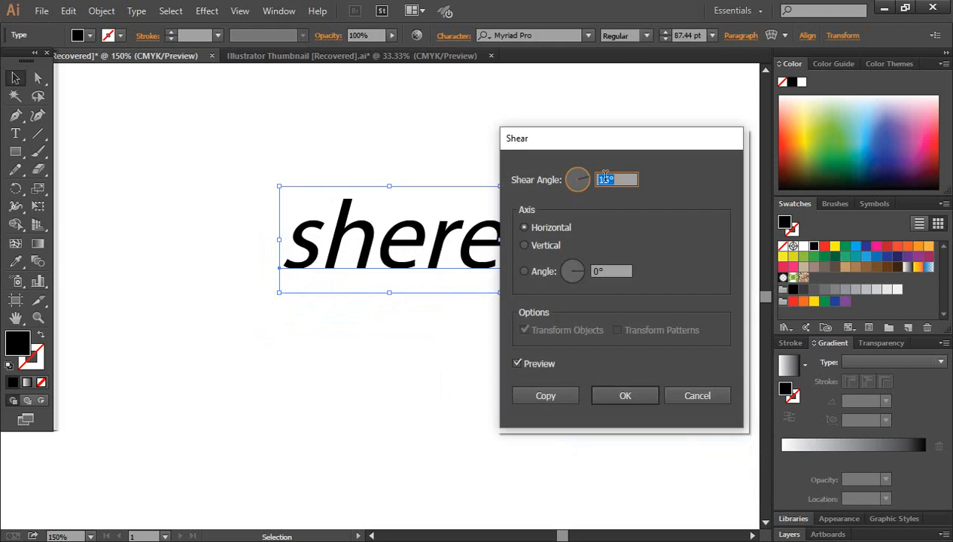
pyautogui.moveTo(615, 156); pyautogui.dragTo(669, 208)
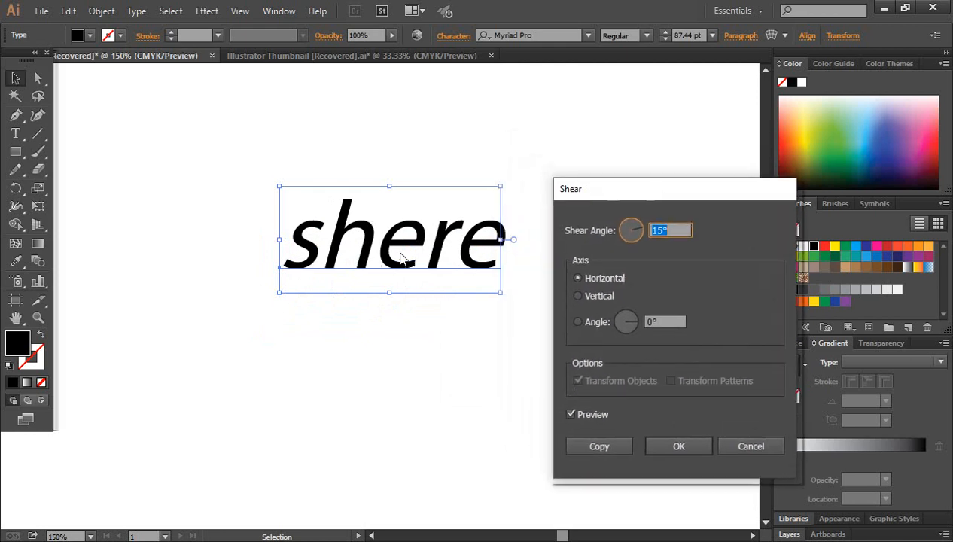
pyautogui.click(570, 414)
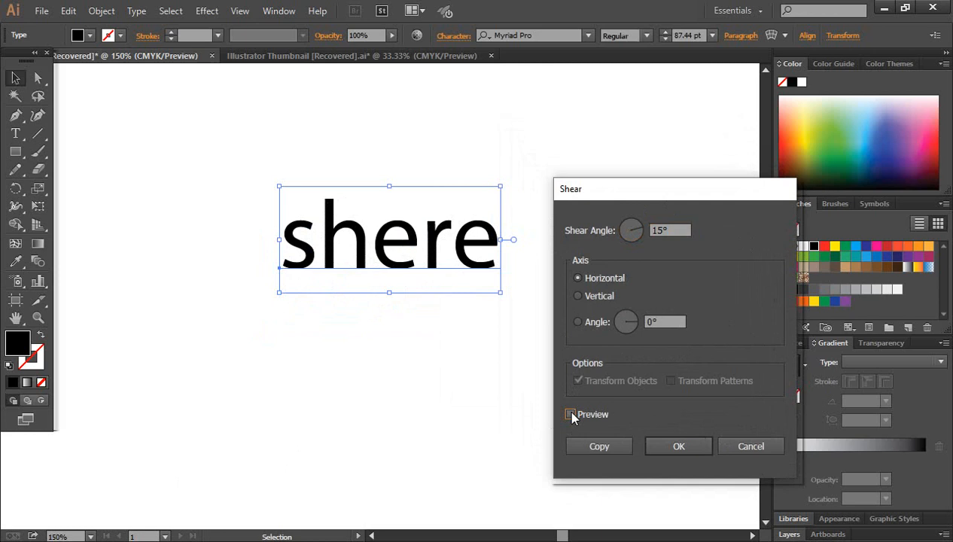
pyautogui.click(570, 415)
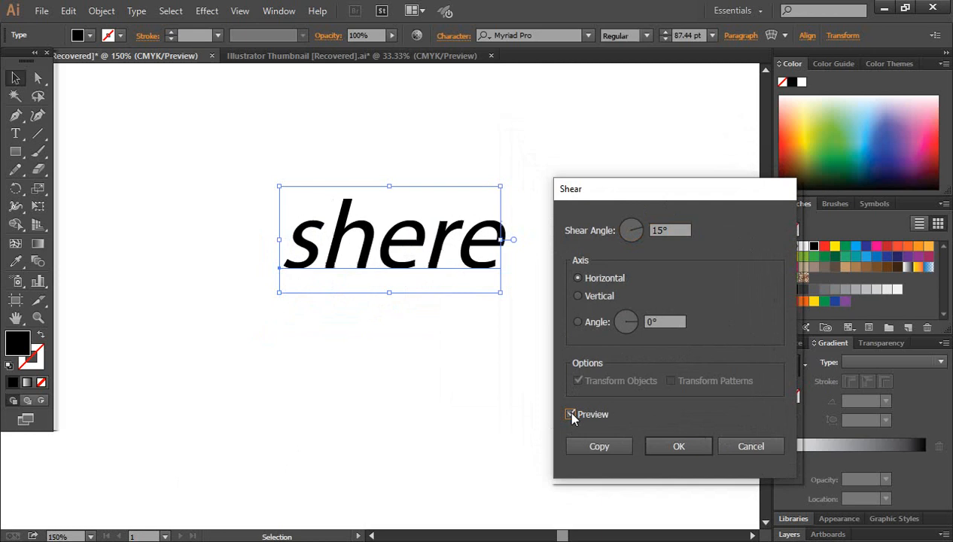
pyautogui.click(578, 297)
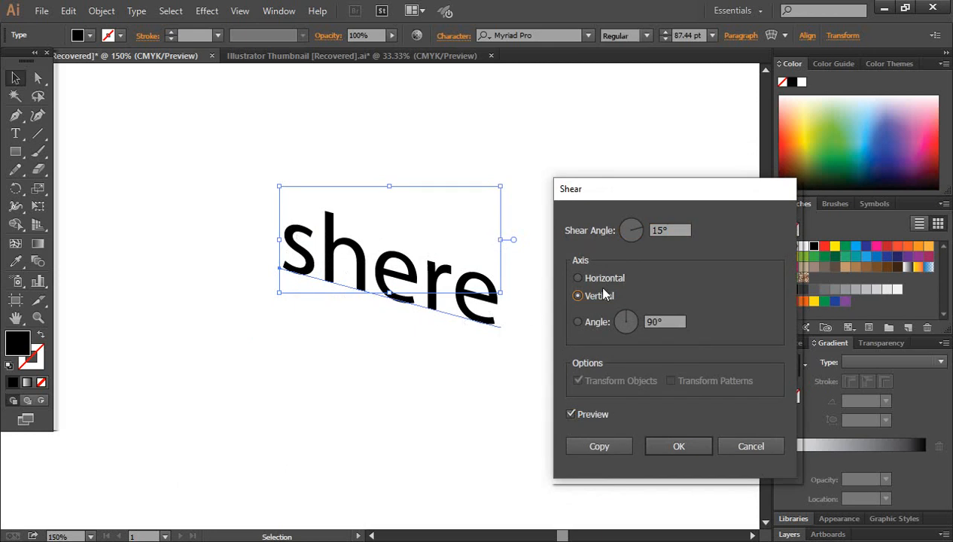
pyautogui.click(578, 278)
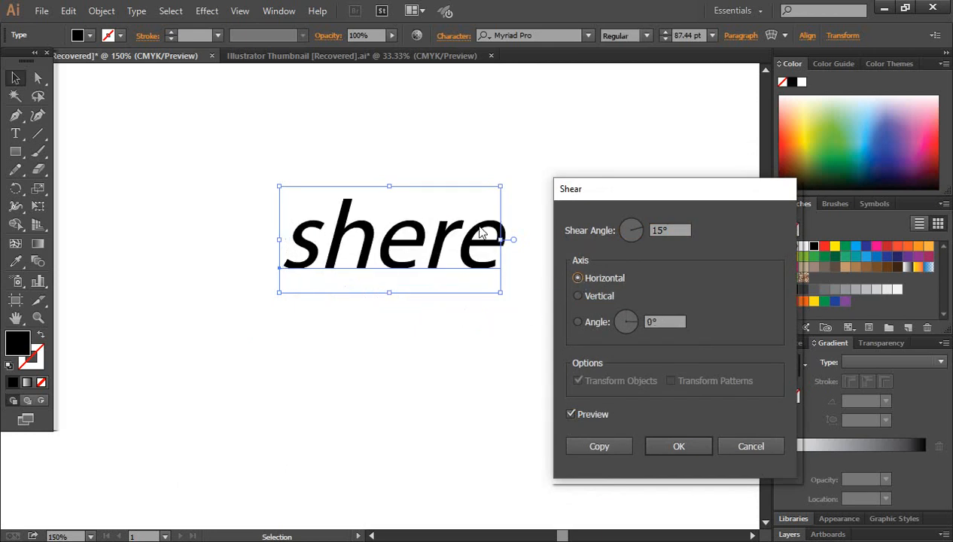
# Set the text's shear angle to 30°, preview it along the horizontal and vertical axes, and cancel the shear
pyautogui.click(680, 230)
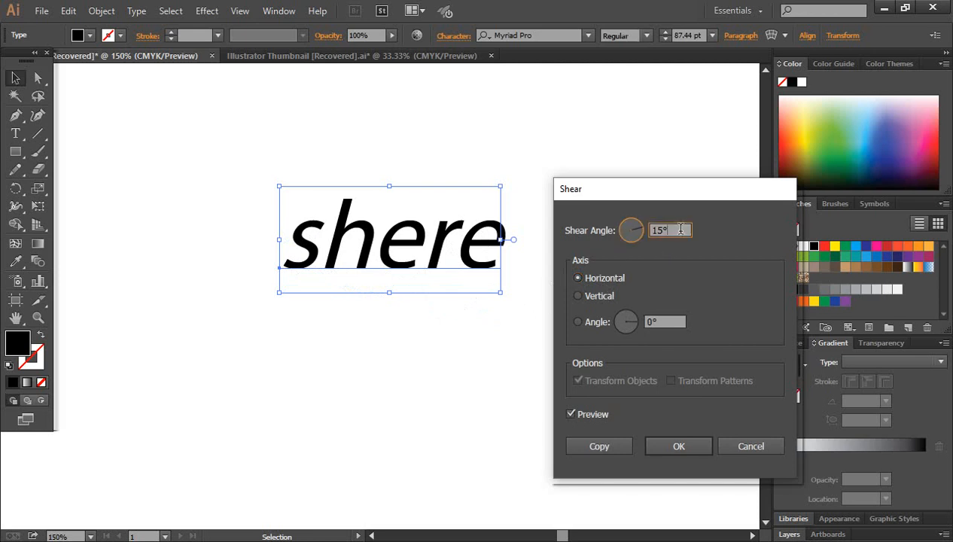
pyautogui.click(610, 232)
pyautogui.write('30')
pyautogui.click(571, 415)
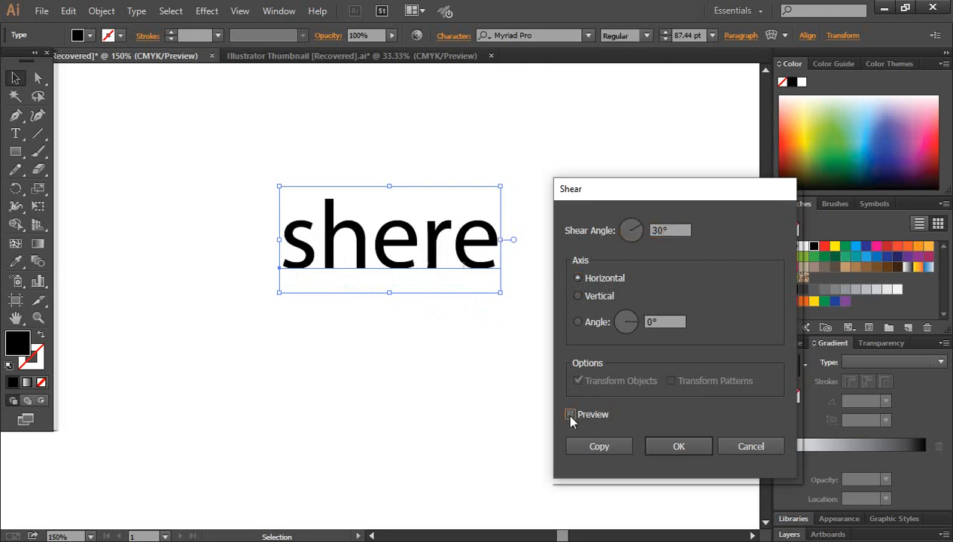
pyautogui.click(571, 415)
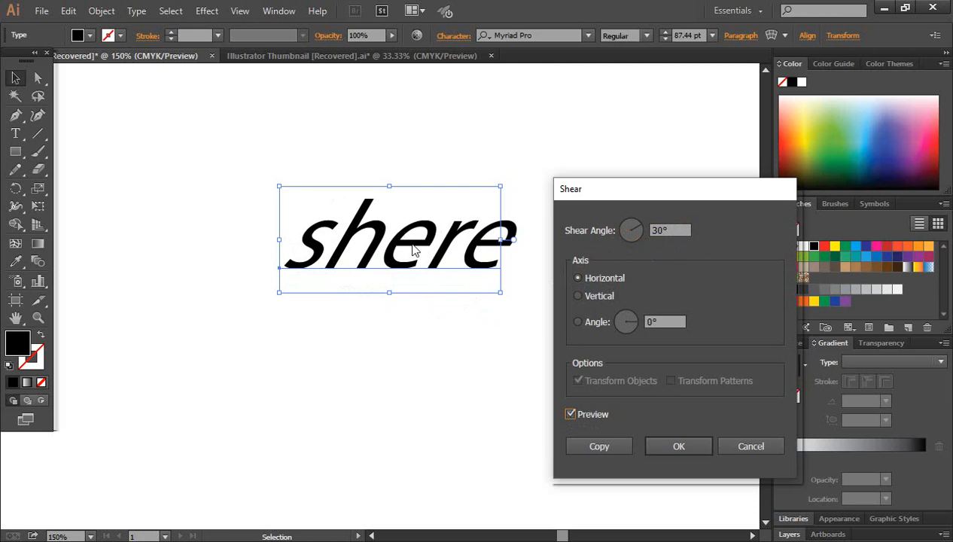
pyautogui.click(578, 297)
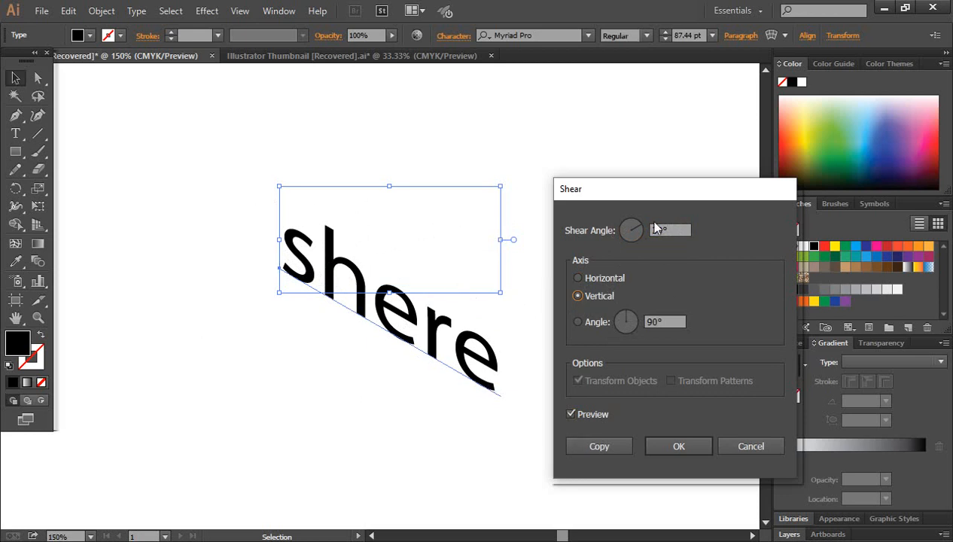
pyautogui.moveTo(679, 200); pyautogui.dragTo(677, 151)
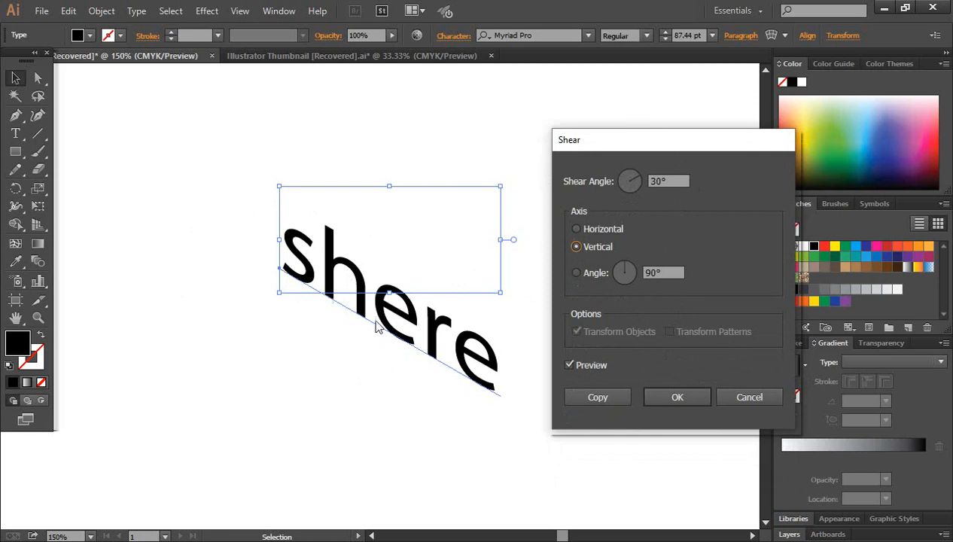
pyautogui.click(747, 396)
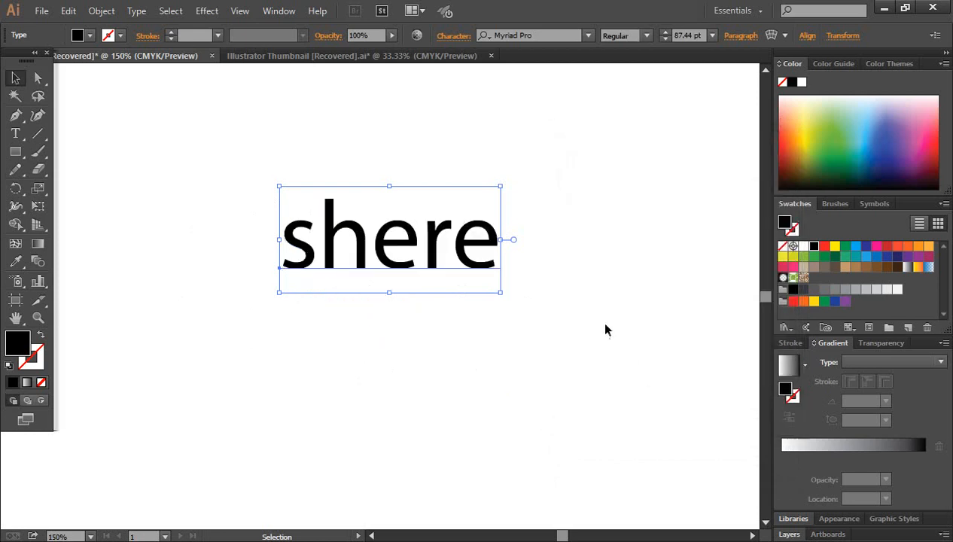
# Delete the "shere" text from the artboard
pyautogui.click(605, 325)
pyautogui.moveTo(467, 241); pyautogui.dragTo(443, 299)
pyautogui.press('Delete')
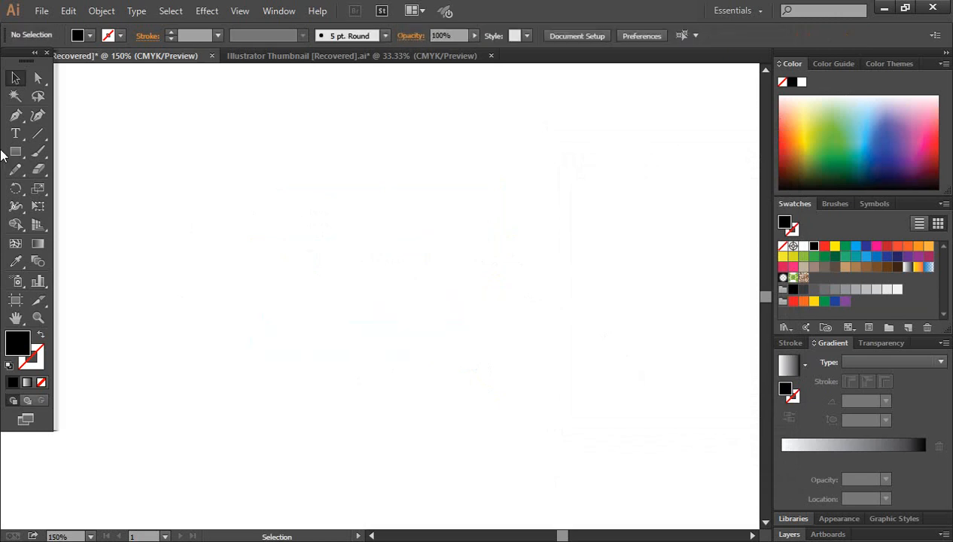
# Draw a black, nearly square rectangle and a larger black circle to its right, level with the rectangle's center
pyautogui.moveTo(15, 152); pyautogui.dragTo(63, 156)
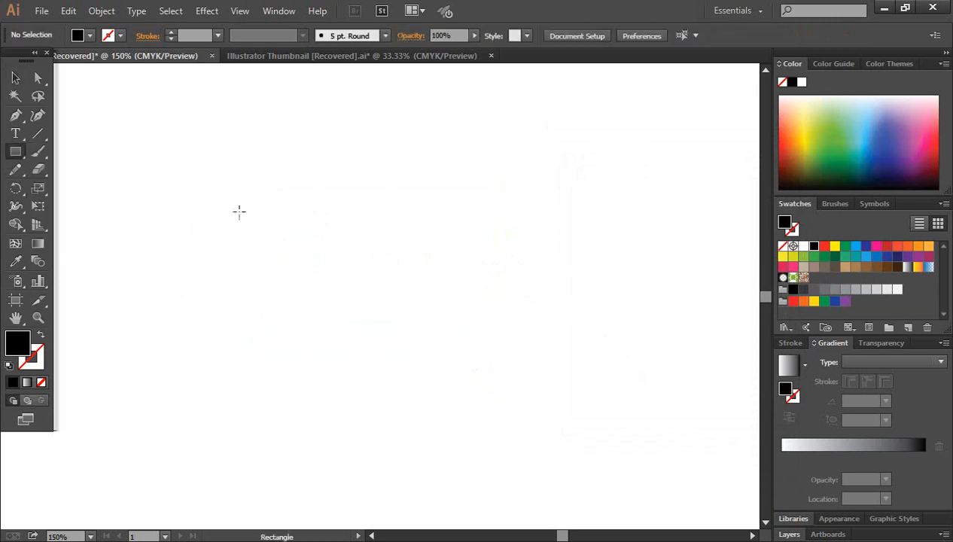
pyautogui.moveTo(237, 210); pyautogui.dragTo(316, 295)
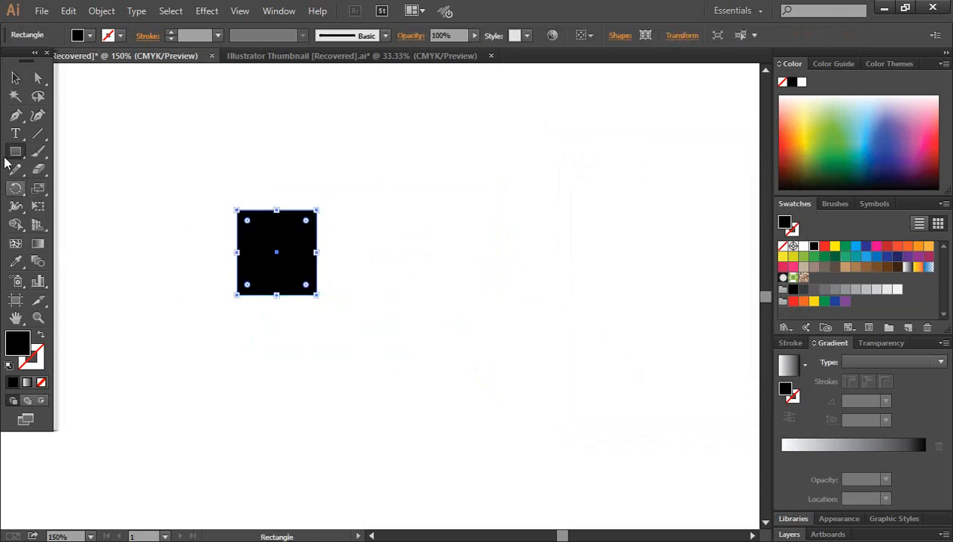
pyautogui.moveTo(15, 151); pyautogui.dragTo(70, 187)
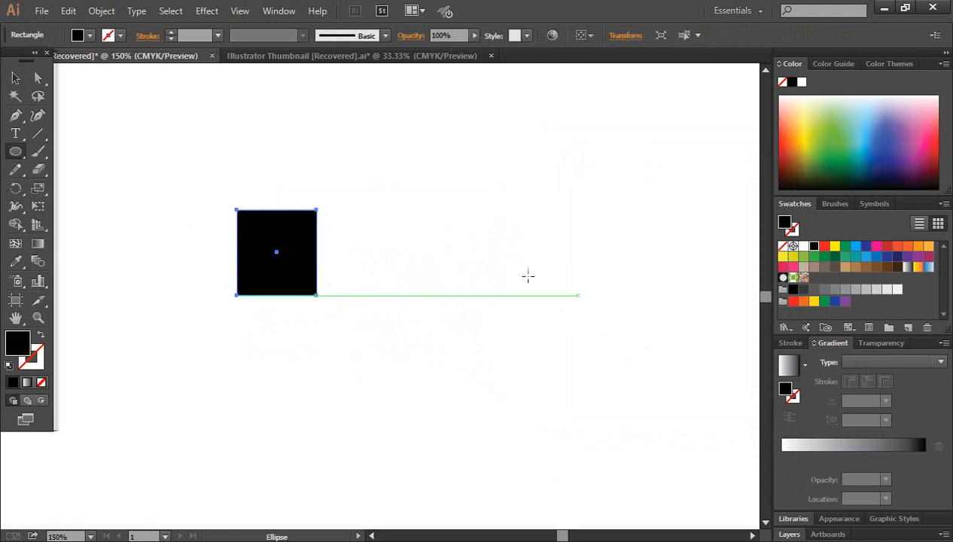
pyautogui.moveTo(510, 253); pyautogui.dragTo(568, 330)
# Add a smaller concentric circle inside the large one and cut out its area with Shape Builder to form a ring
pyautogui.click(15, 77)
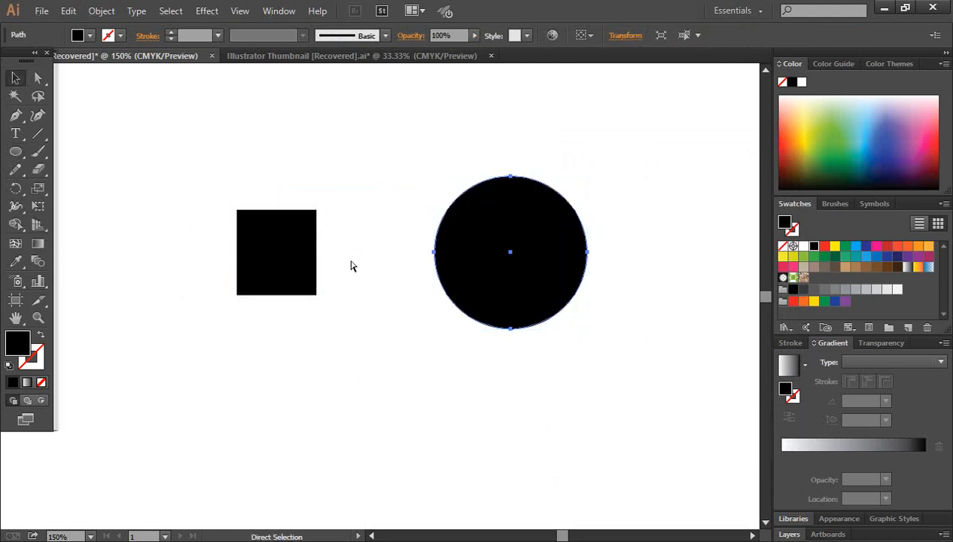
pyautogui.click(472, 293)
pyautogui.moveTo(585, 329); pyautogui.dragTo(561, 308)
pyautogui.moveTo(436, 141); pyautogui.dragTo(622, 357)
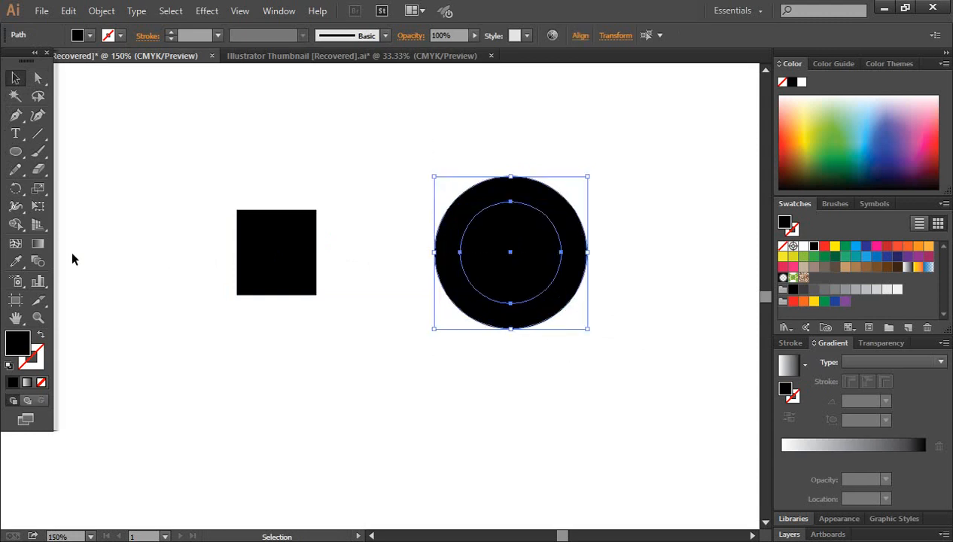
pyautogui.click(15, 224)
pyautogui.keyDown('alt'); pyautogui.click(495, 257); pyautogui.keyUp('alt')
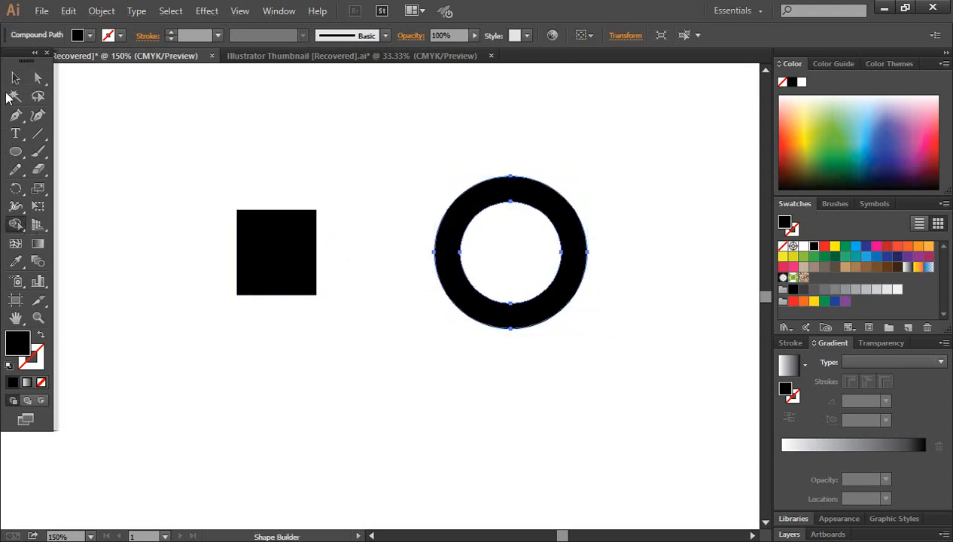
# Move the ring up and toward the rectangle, and preview its 15° shear along the vertical and horizontal axes
pyautogui.click(15, 78)
pyautogui.click(191, 162)
pyautogui.moveTo(549, 213); pyautogui.dragTo(441, 157)
pyautogui.rightClick(441, 156)
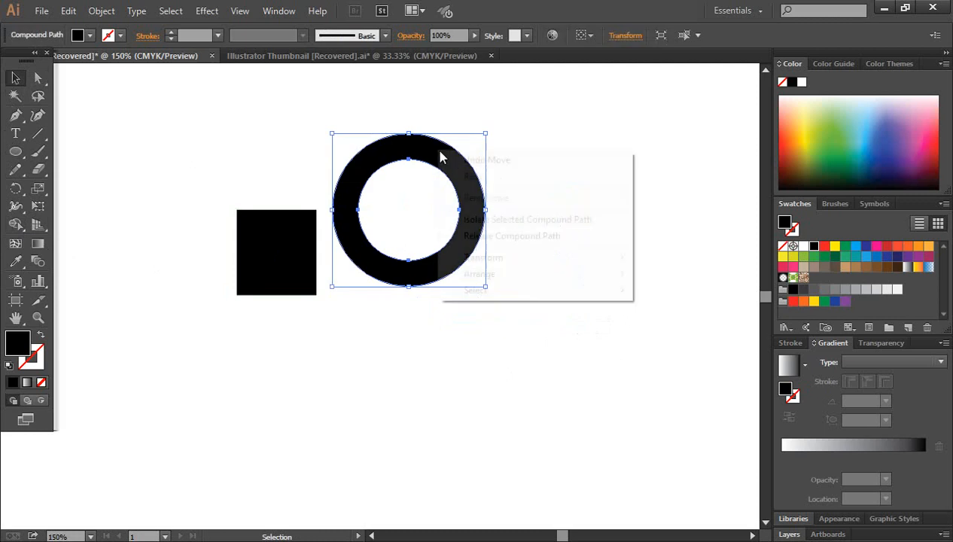
pyautogui.moveTo(494, 260)
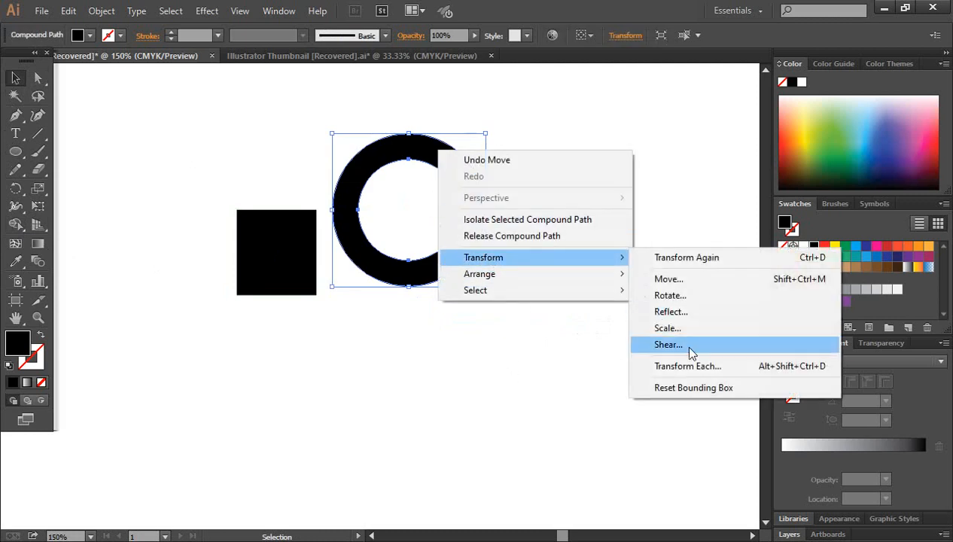
pyautogui.click(690, 349)
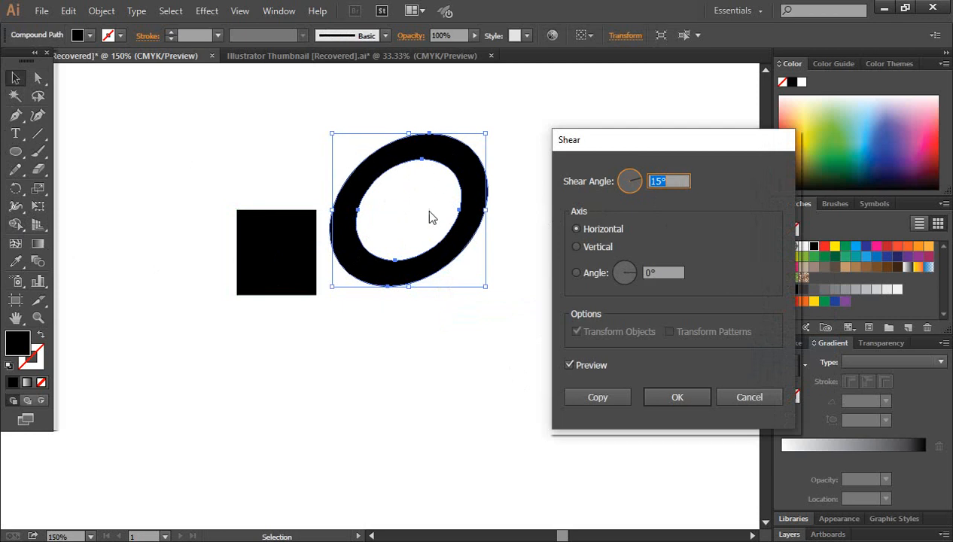
pyautogui.click(577, 246)
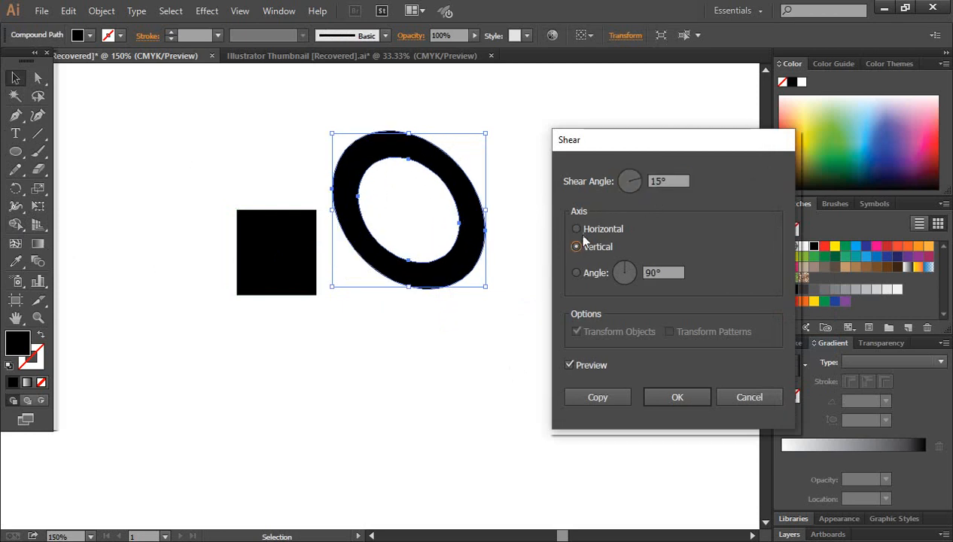
pyautogui.click(574, 229)
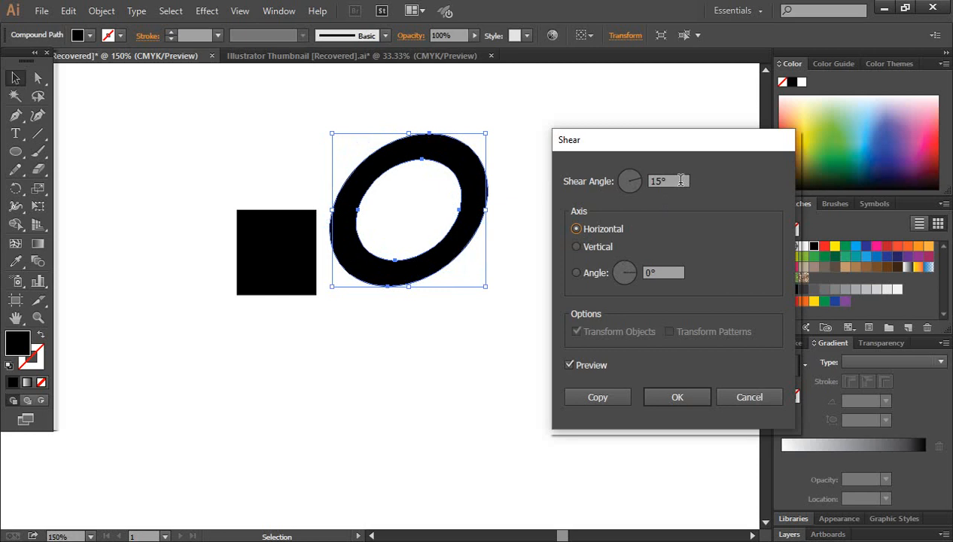
# Shear the ring by 30° along the horizontal axis and move it away to the right of the rectangle
pyautogui.moveTo(680, 181); pyautogui.dragTo(555, 204)
pyautogui.write('30')
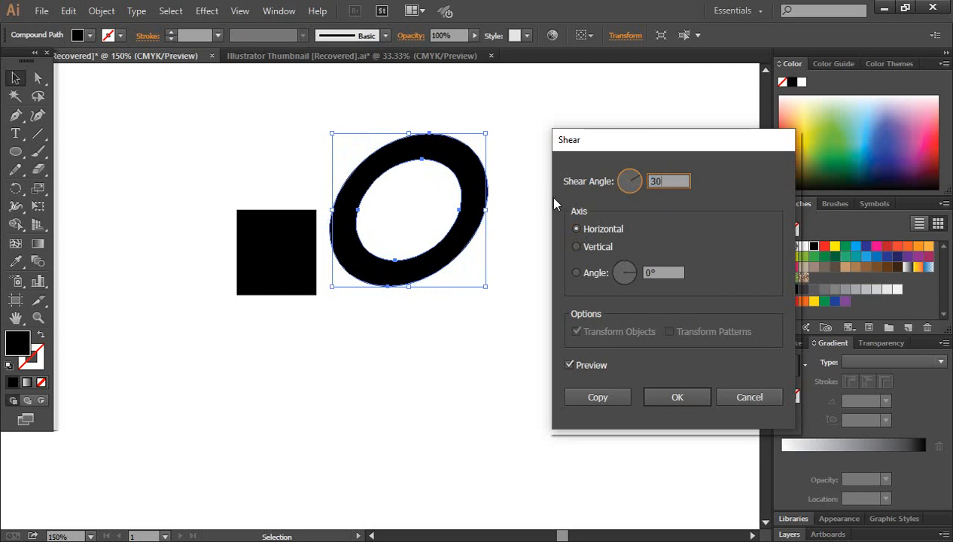
pyautogui.click(574, 364)
pyautogui.click(575, 364)
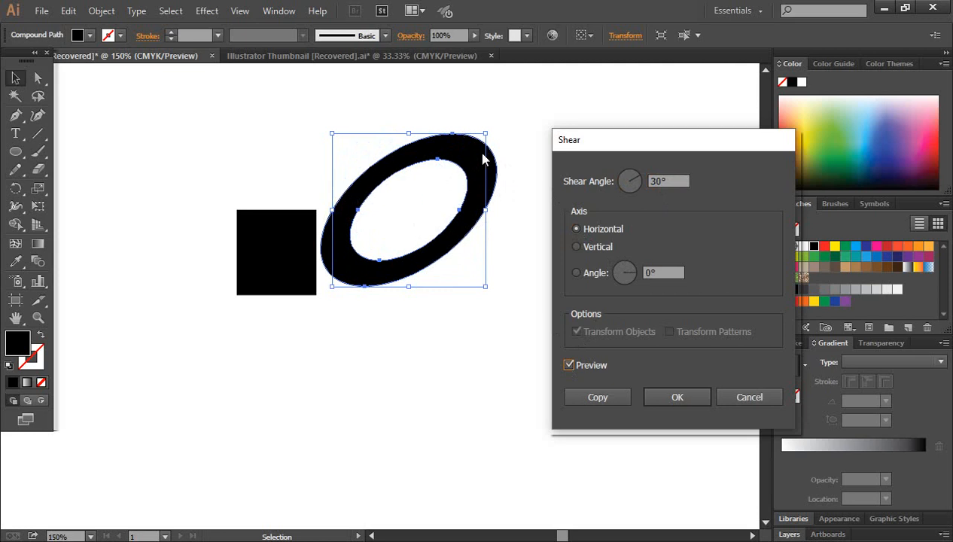
pyautogui.doubleClick(676, 181)
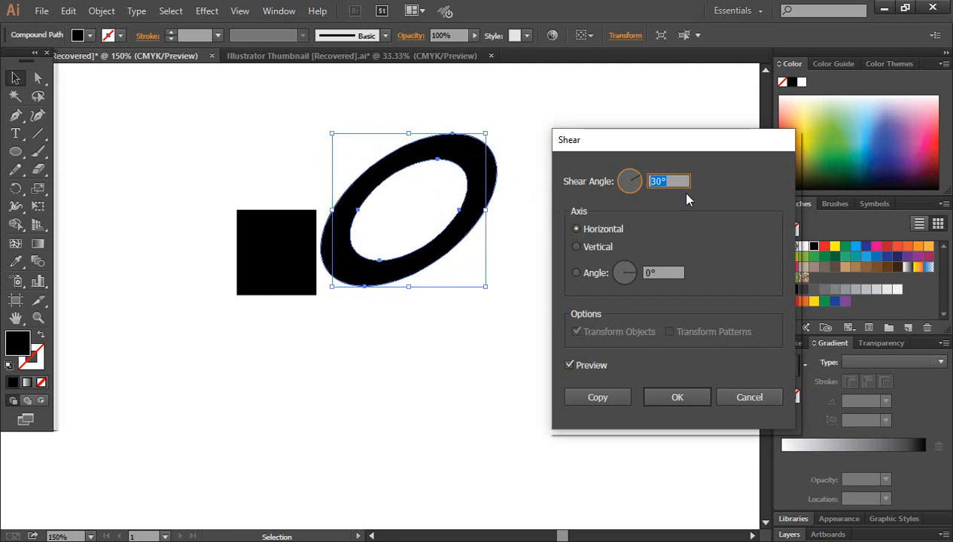
pyautogui.click(677, 397)
pyautogui.click(573, 249)
pyautogui.moveTo(485, 207); pyautogui.dragTo(633, 221)
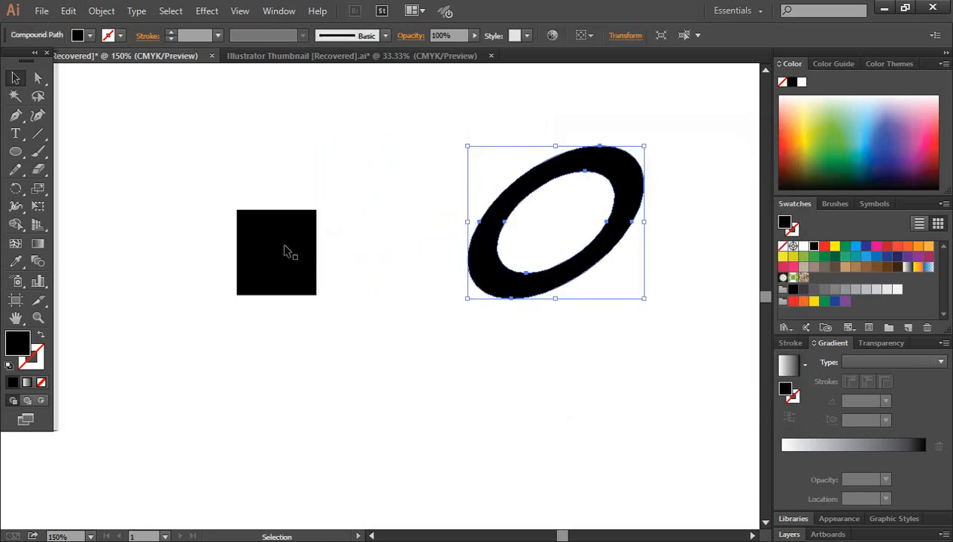
# Shear the black rectangle by 30° along the horizontal axis, after previewing the vertical axis
pyautogui.click(289, 248)
pyautogui.rightClick(271, 235)
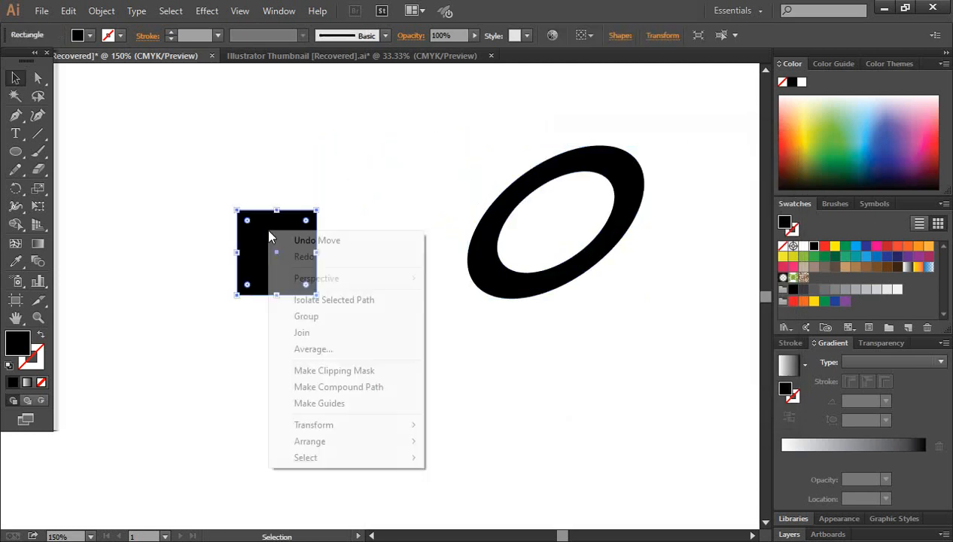
pyautogui.moveTo(334, 426)
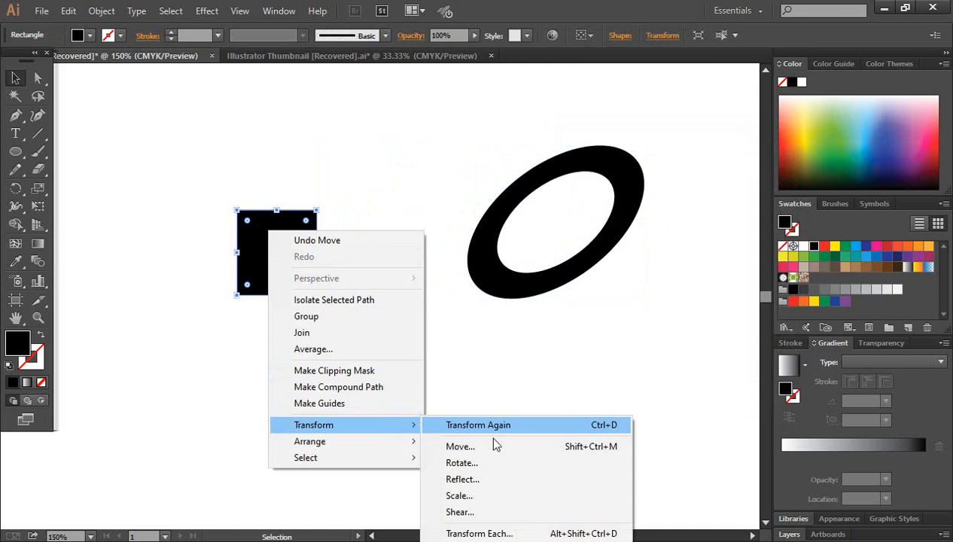
pyautogui.click(486, 513)
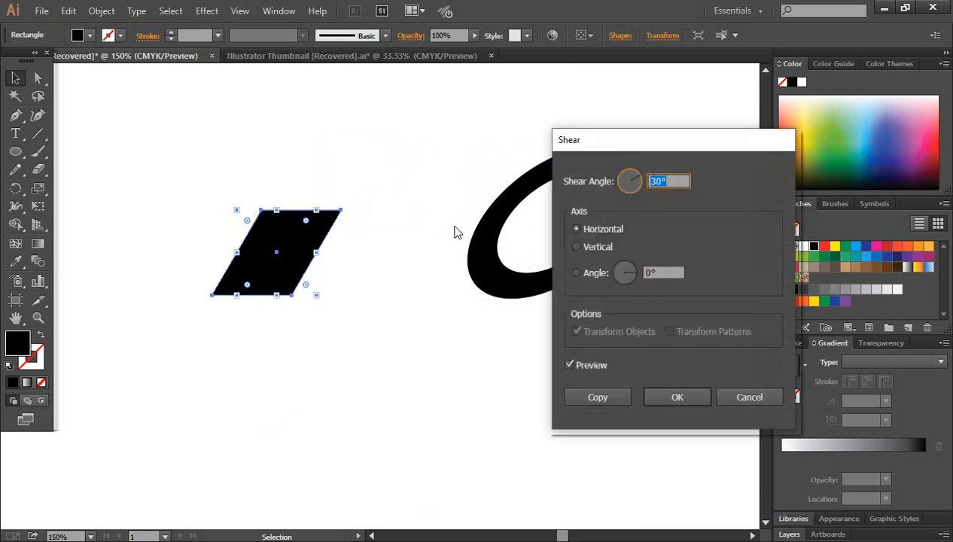
pyautogui.click(595, 248)
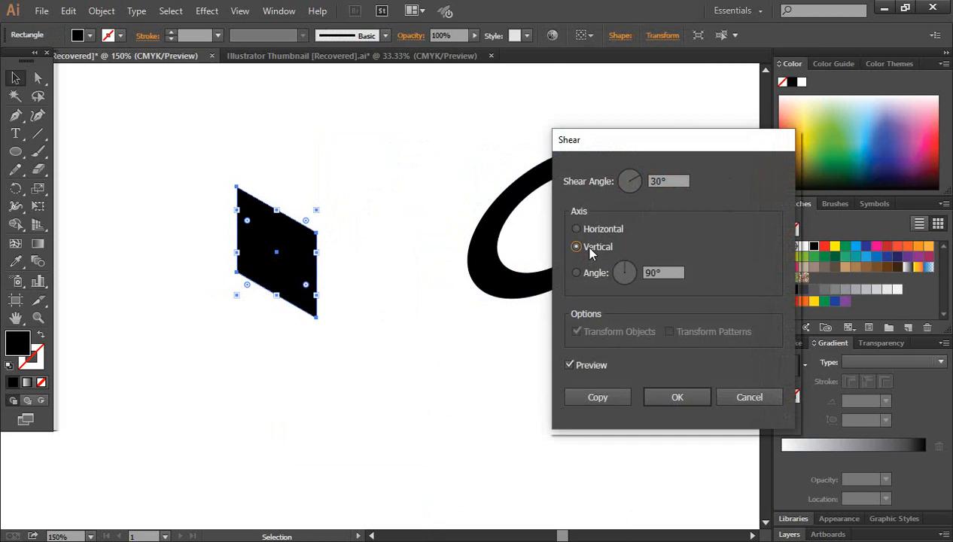
pyautogui.click(584, 231)
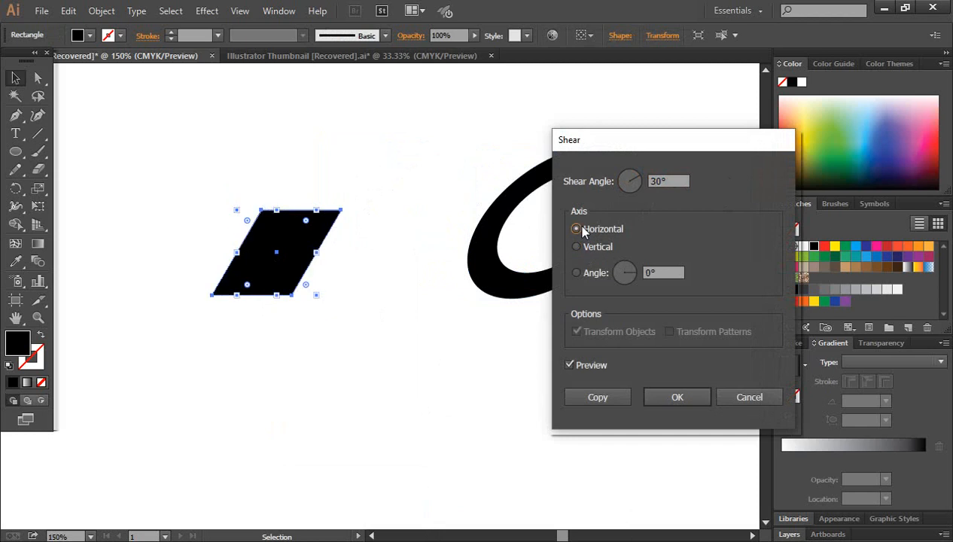
pyautogui.click(678, 398)
# Duplicate the sheared rectangle to its right so that the slanted edges of both shapes meet
pyautogui.click(304, 298)
pyautogui.click(285, 282)
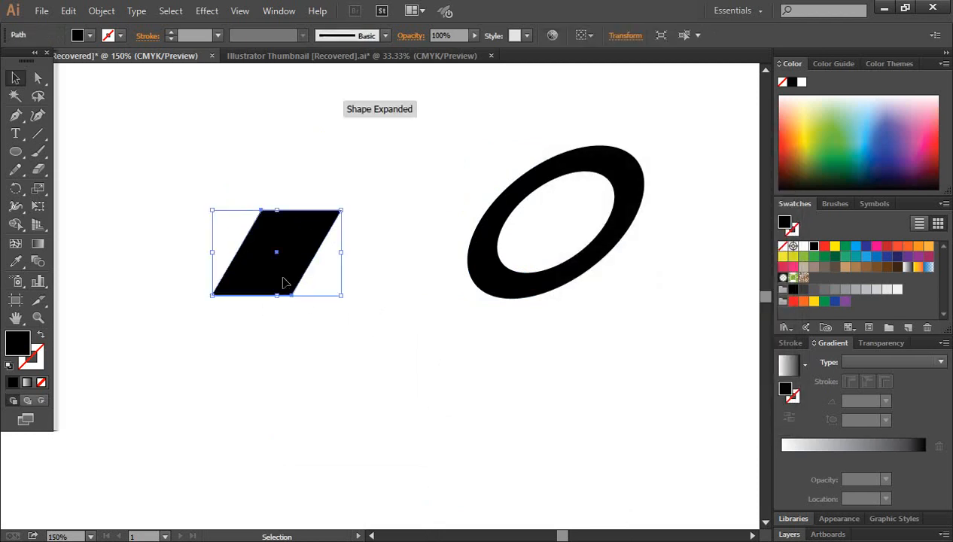
pyautogui.moveTo(285, 285); pyautogui.dragTo(364, 298)
pyautogui.click(434, 340)
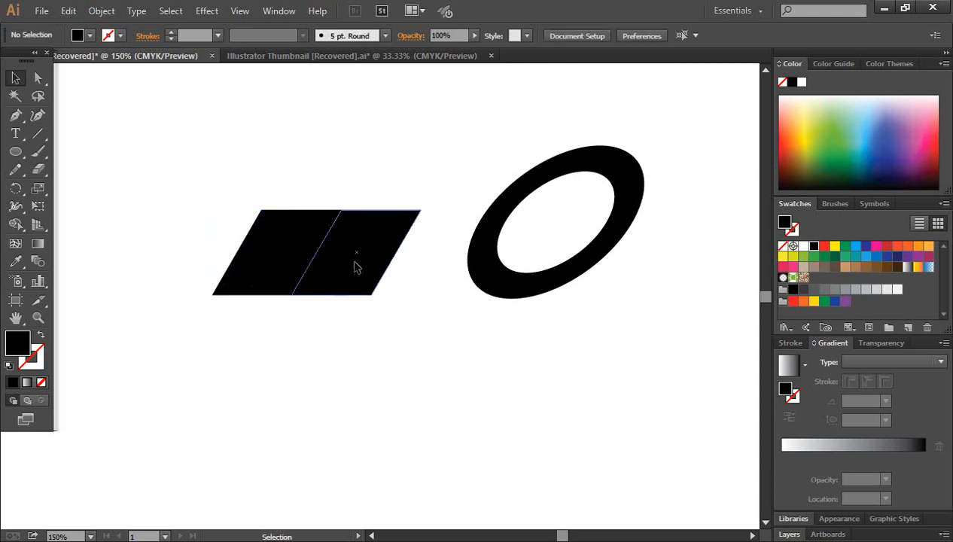
# Preview a 30° shear of the right parallelogram along the vertical axis and cancel it
pyautogui.click(356, 266)
pyautogui.rightClick(377, 233)
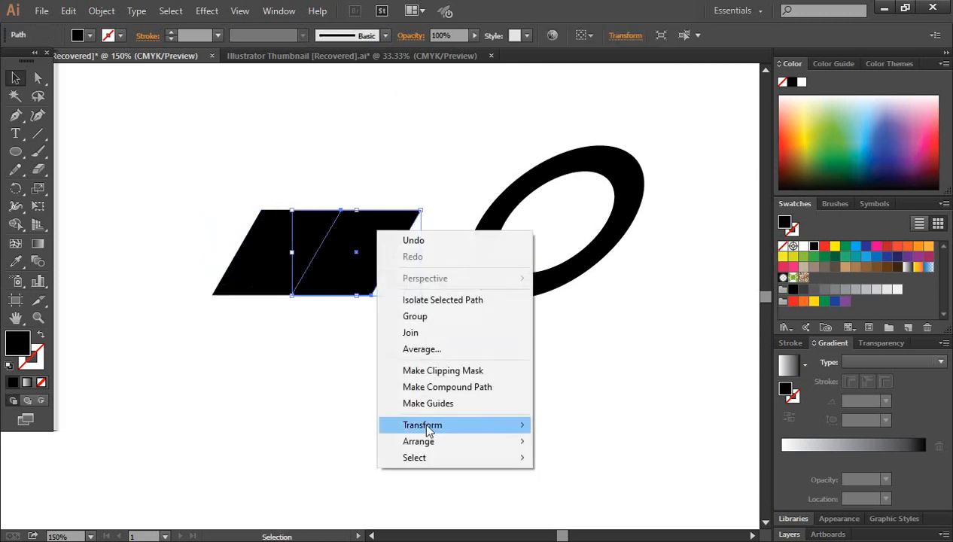
pyautogui.moveTo(426, 426)
pyautogui.click(581, 512)
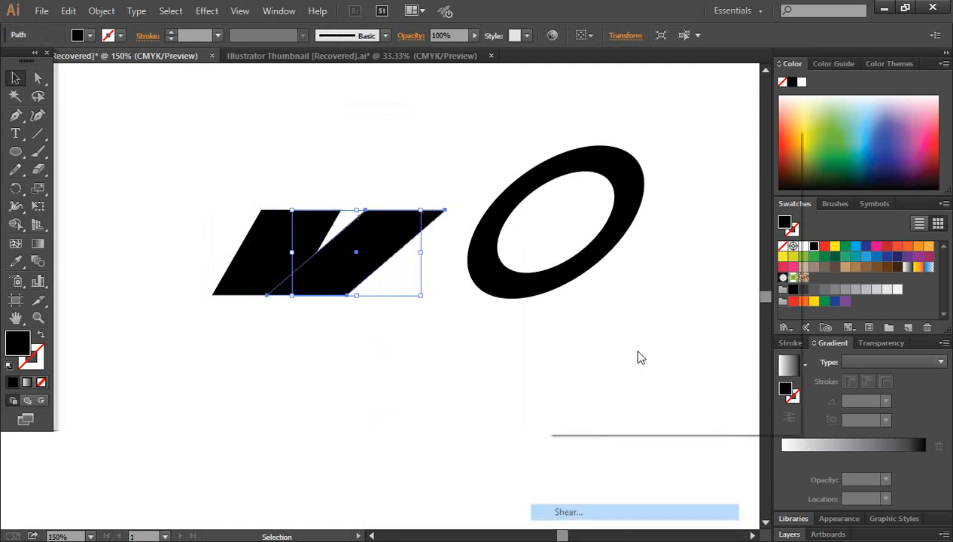
pyautogui.click(579, 247)
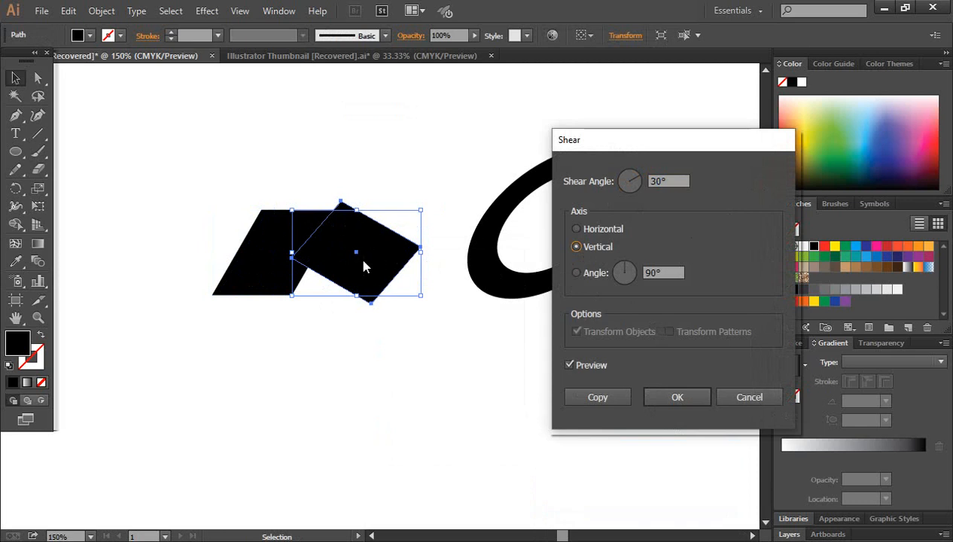
pyautogui.click(734, 394)
pyautogui.click(479, 379)
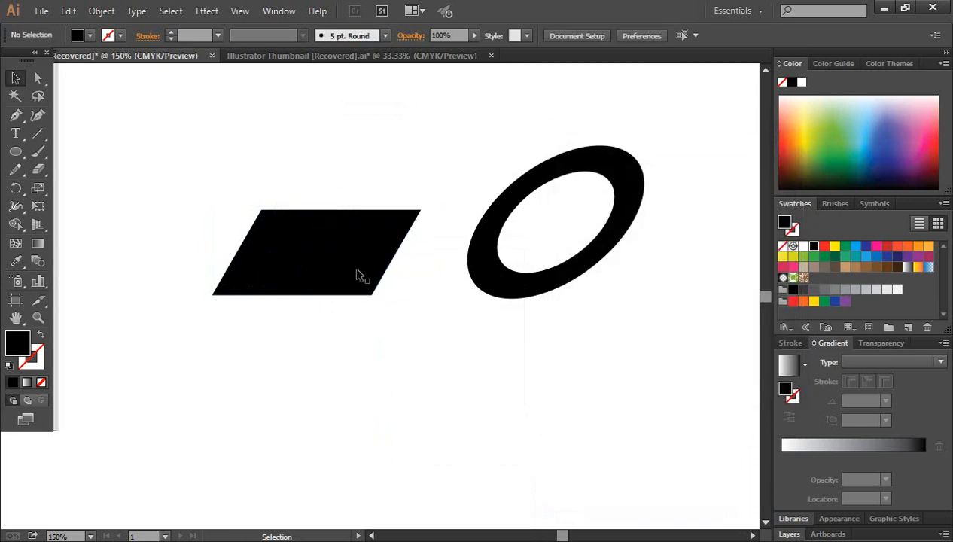
# Separate the two parallelograms, placing the copy well below the original and the original further up and left
pyautogui.moveTo(360, 274); pyautogui.dragTo(375, 350)
pyautogui.click(409, 361)
pyautogui.click(286, 265)
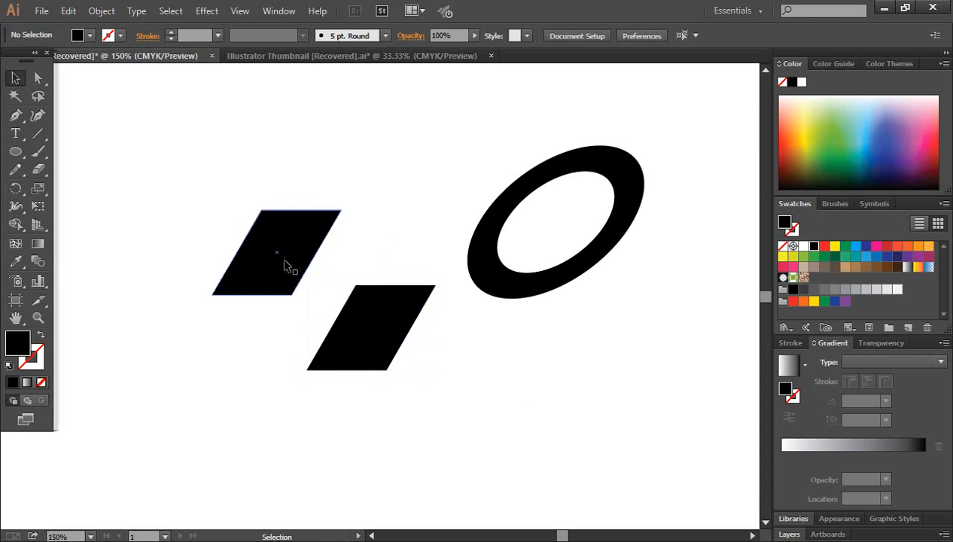
pyautogui.moveTo(287, 265); pyautogui.dragTo(224, 211)
pyautogui.click(348, 276)
pyautogui.moveTo(394, 347); pyautogui.dragTo(316, 387)
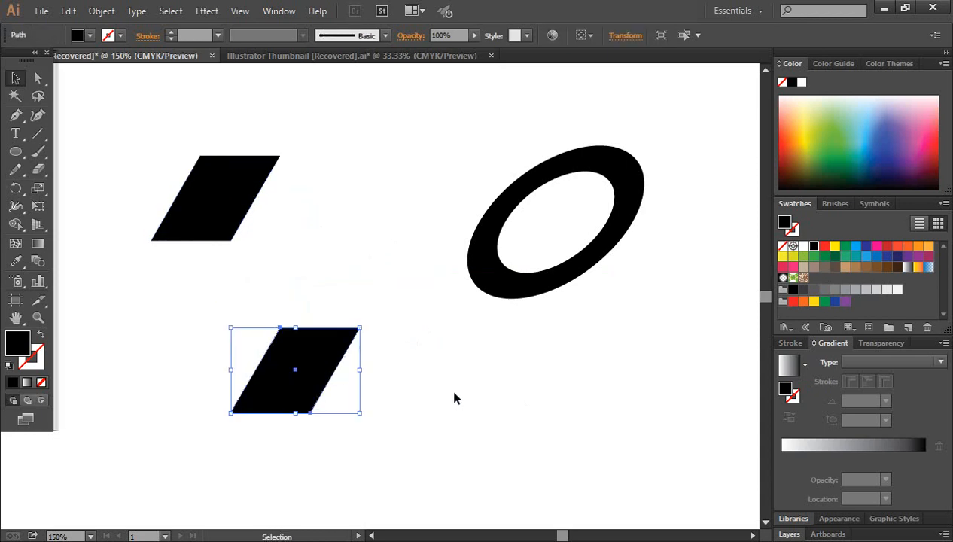
pyautogui.click(454, 398)
# Scale the lower parallelogram down proportionally to about a third of its size and delete the large upper one
pyautogui.click(322, 376)
pyautogui.moveTo(359, 412); pyautogui.dragTo(315, 384)
pyautogui.click(415, 372)
pyautogui.moveTo(250, 239); pyautogui.dragTo(272, 243)
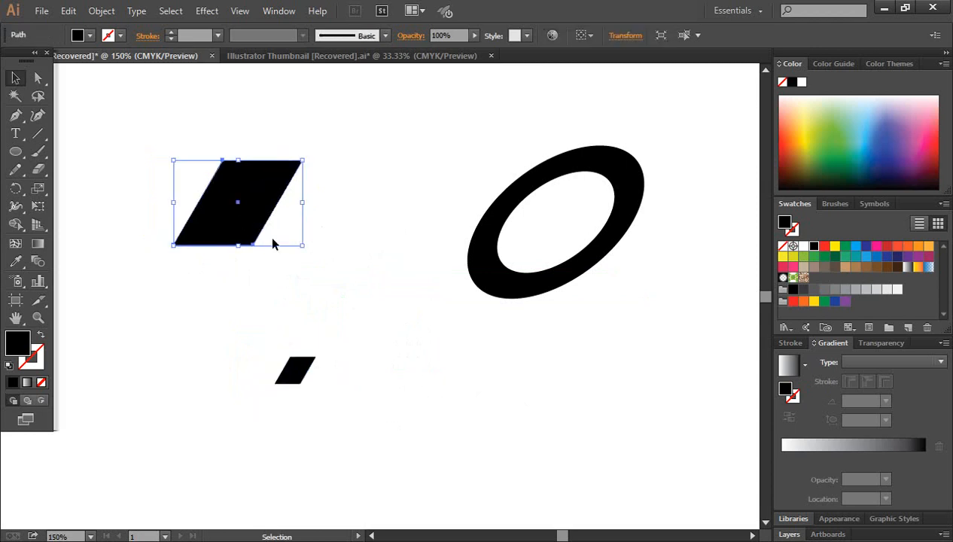
pyautogui.press('Delete')
# Move the small parallelogram to the left and place a copy beside it with a narrow gap
pyautogui.moveTo(295, 372); pyautogui.dragTo(186, 376)
pyautogui.click(193, 385)
pyautogui.press('a')
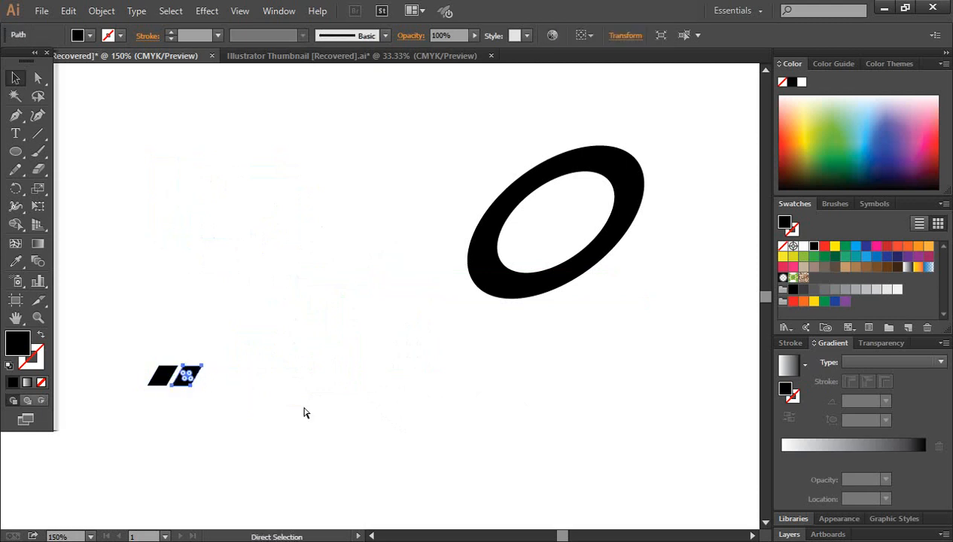
# Repeat the copy transformation 18 times to build an evenly spaced horizontal row of parallelograms
pyautogui.hotkey('ctrl', 'd')
pyautogui.hotkey('ctrl', 'd')
pyautogui.hotkey('ctrl', 'd')
pyautogui.hotkey('ctrl', 'd')
pyautogui.hotkey('ctrl', 'd')
pyautogui.hotkey('ctrl', 'd')
pyautogui.hotkey('ctrl', 'd')
pyautogui.hotkey('ctrl', 'd')
pyautogui.hotkey('ctrl', 'd')
pyautogui.hotkey('ctrl', 'd')
pyautogui.hotkey('ctrl', 'd')
pyautogui.hotkey('ctrl', 'd')
pyautogui.hotkey('ctrl', 'd')
pyautogui.hotkey('ctrl', 'd')
pyautogui.hotkey('ctrl', 'd')
pyautogui.hotkey('ctrl', 'd')
pyautogui.hotkey('ctrl', 'd')
pyautogui.hotkey('ctrl', 'd')
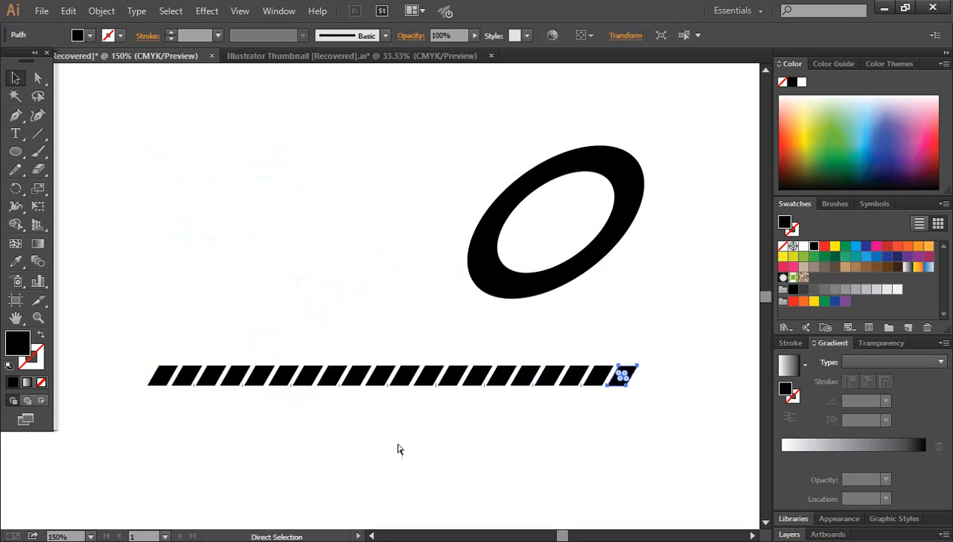
# Move the whole row of parallelograms up below the sheared ring, and shift the ring left over the row's middle
pyautogui.click(479, 462)
pyautogui.moveTo(665, 417); pyautogui.dragTo(162, 373)
pyautogui.moveTo(403, 380); pyautogui.dragTo(410, 332)
pyautogui.click(450, 407)
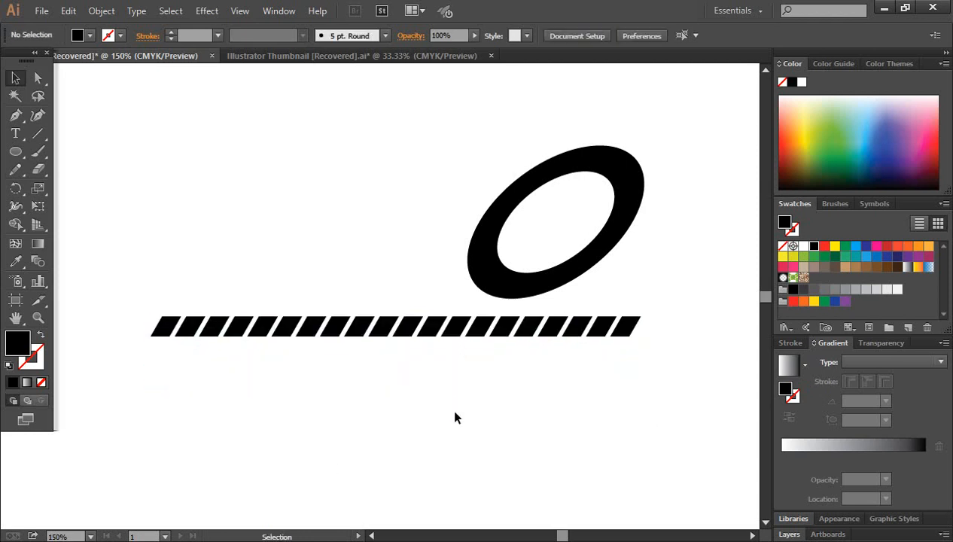
pyautogui.moveTo(662, 347); pyautogui.dragTo(137, 315)
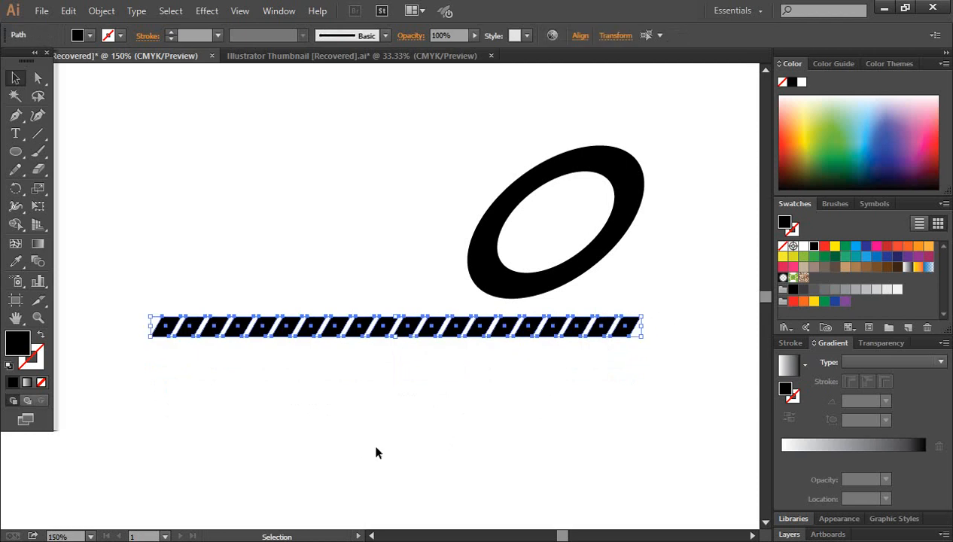
pyautogui.click(433, 384)
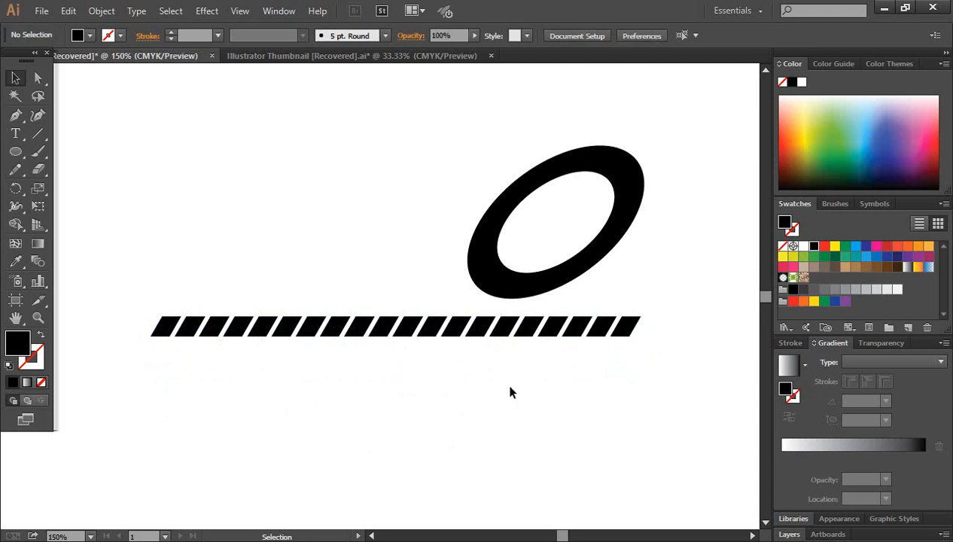
pyautogui.moveTo(563, 288); pyautogui.dragTo(438, 299)
pyautogui.click(545, 427)
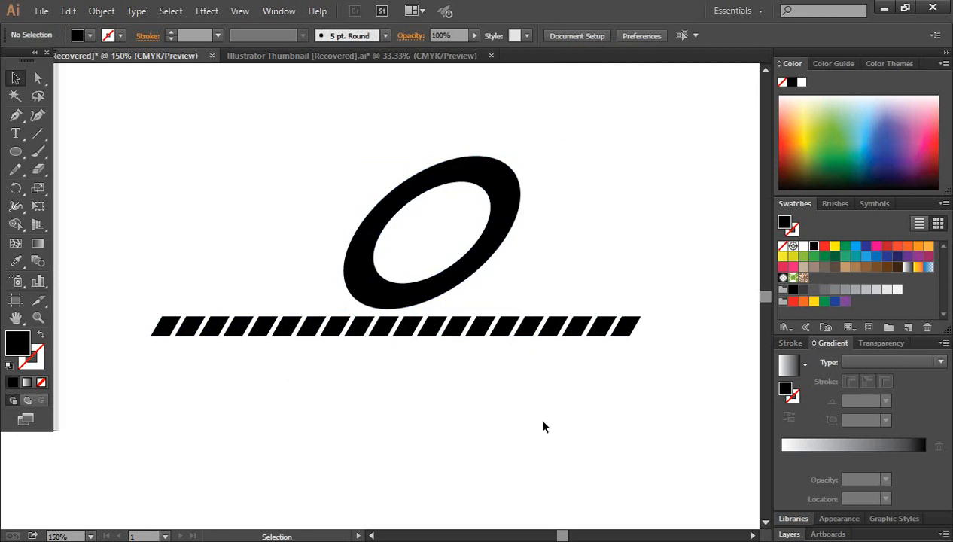